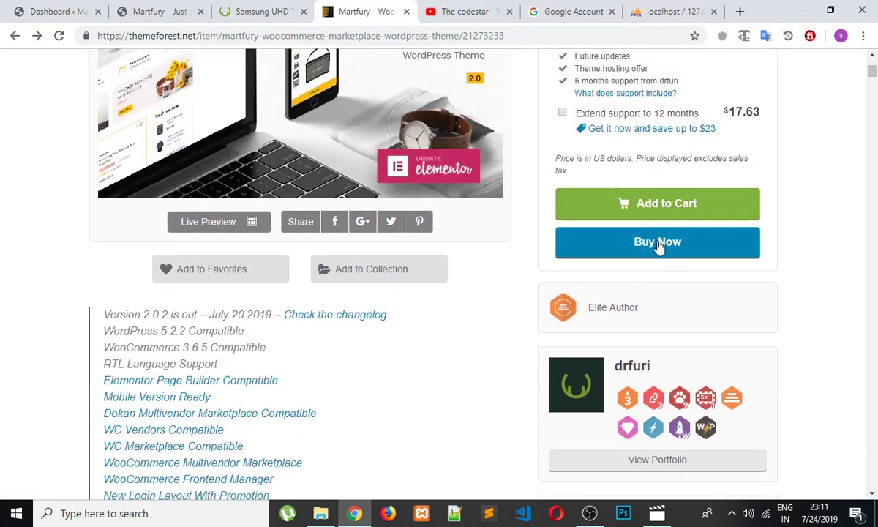
- Open the demo store's home page from the Samsung UHD TV tab and review its deals section and search category list
left_click(236, 13)
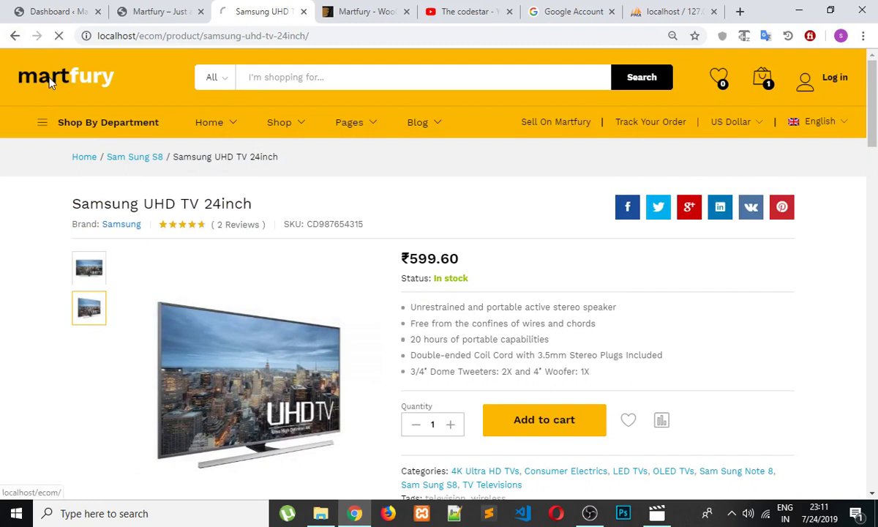
left_click(56, 80)
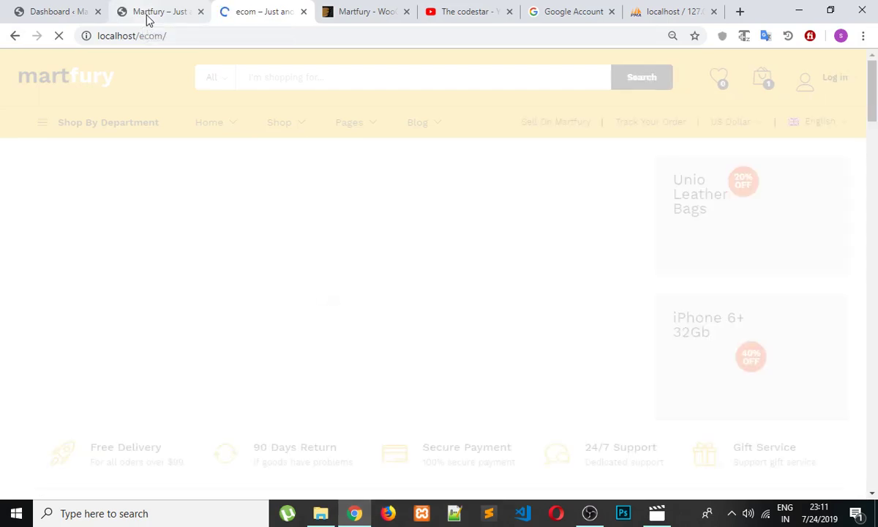
scroll(158, 79, "down", 1)
scroll(267, 192, "down", 10)
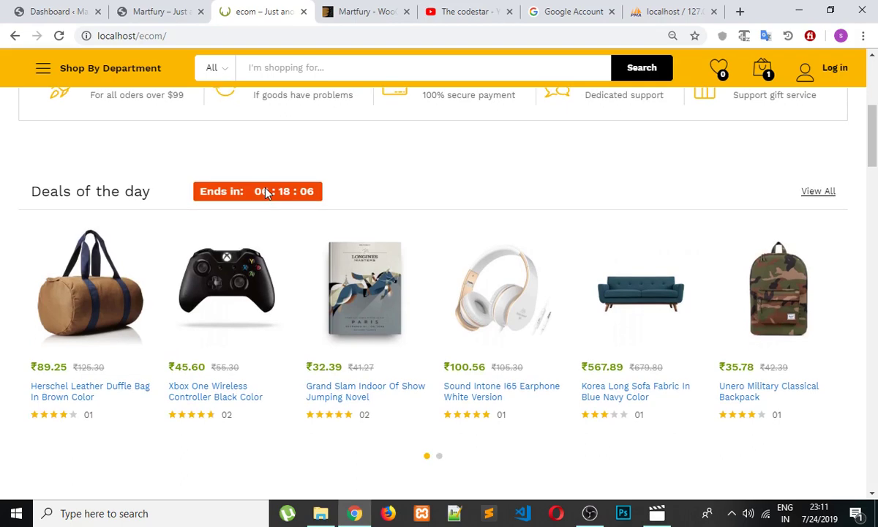
scroll(619, 158, "up", 6)
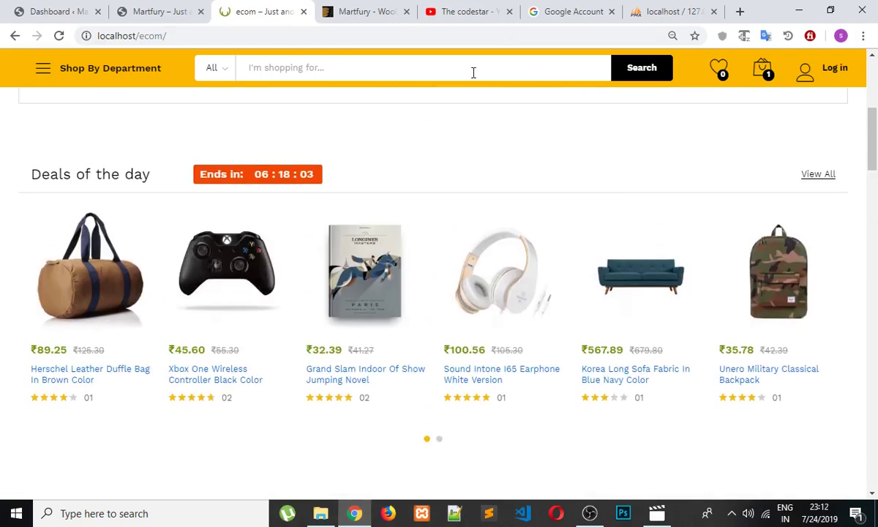
left_click(212, 67)
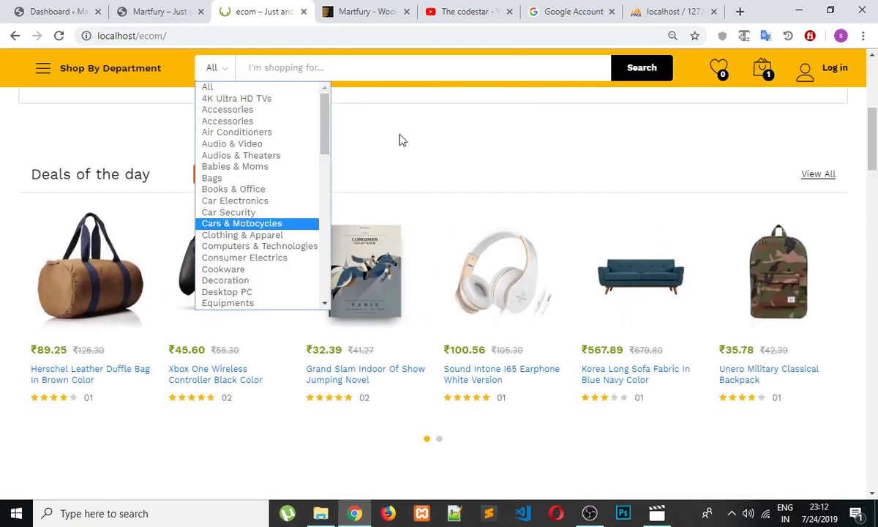
scroll(400, 139, "up", 4)
scroll(66, 95, "up", 2)
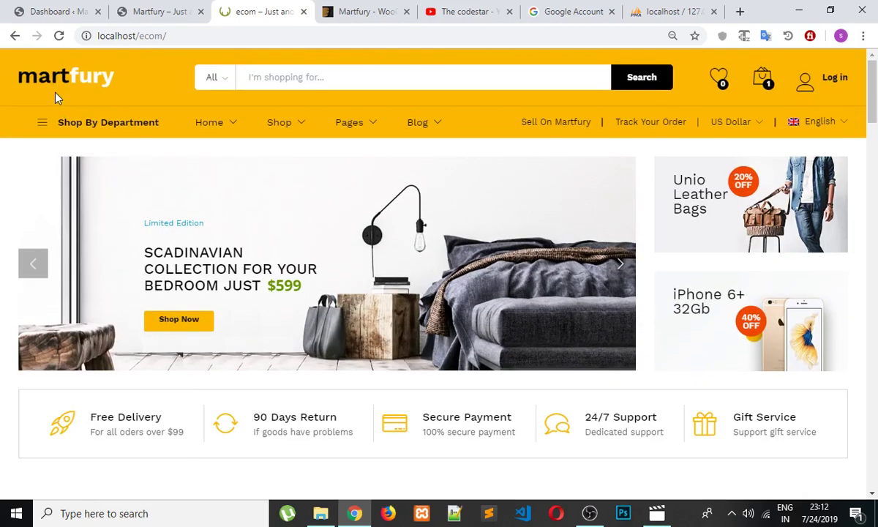
- Browse the Shop By Department categories, including the Phones & Accessories submenu, on the demo store's home page
scroll(57, 98, "down", 3)
scroll(87, 219, "up", 3)
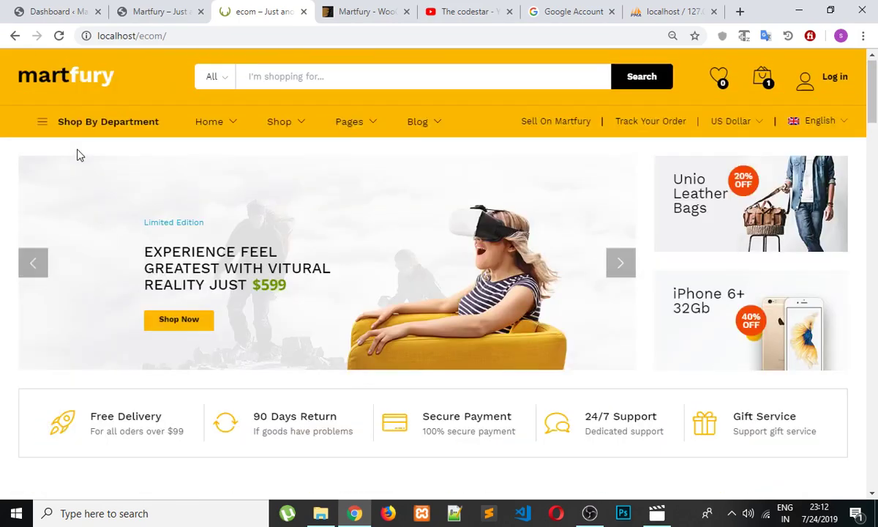
mouse_move(102, 122)
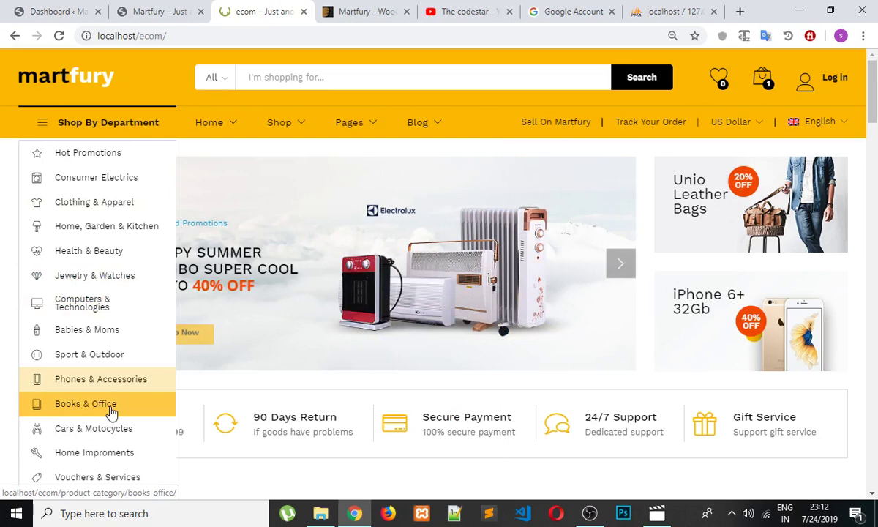
mouse_move(111, 382)
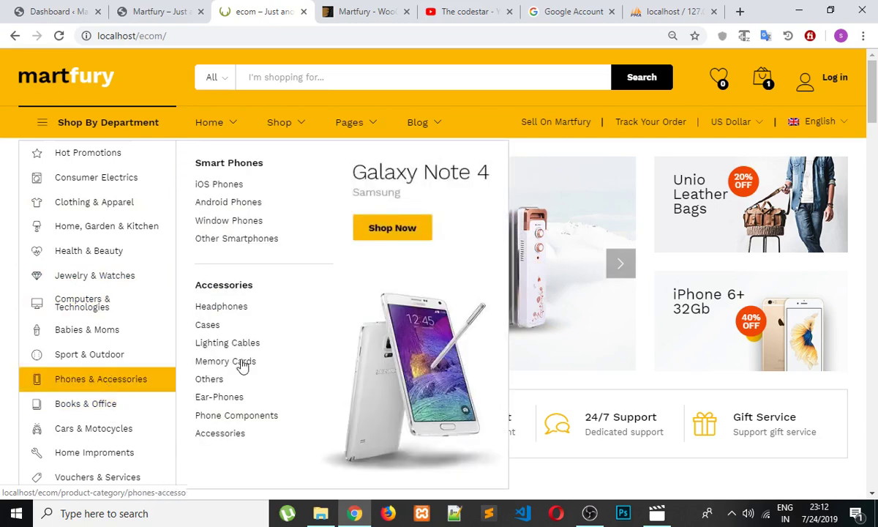
- Open the demo store's shopping cart and examine the page from the product list to the footer
mouse_move(774, 82)
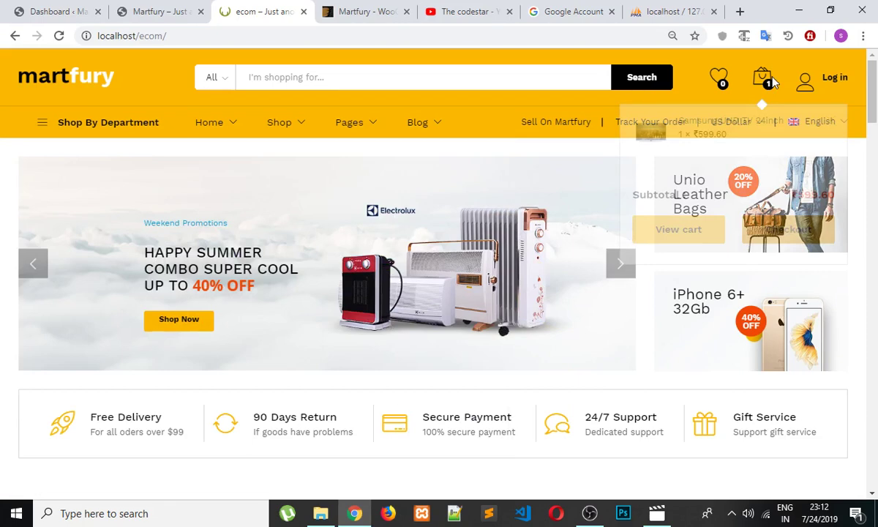
left_click(773, 82)
scroll(310, 211, "down", 8)
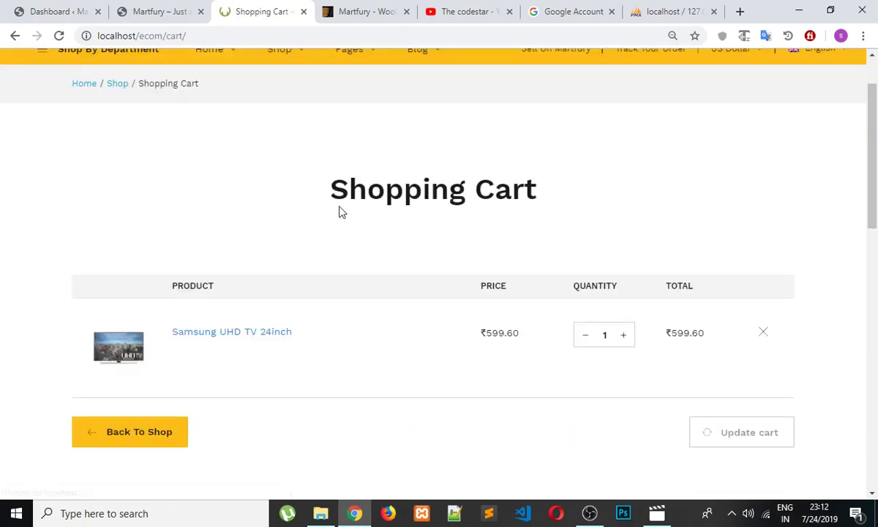
scroll(520, 296, "down", 5)
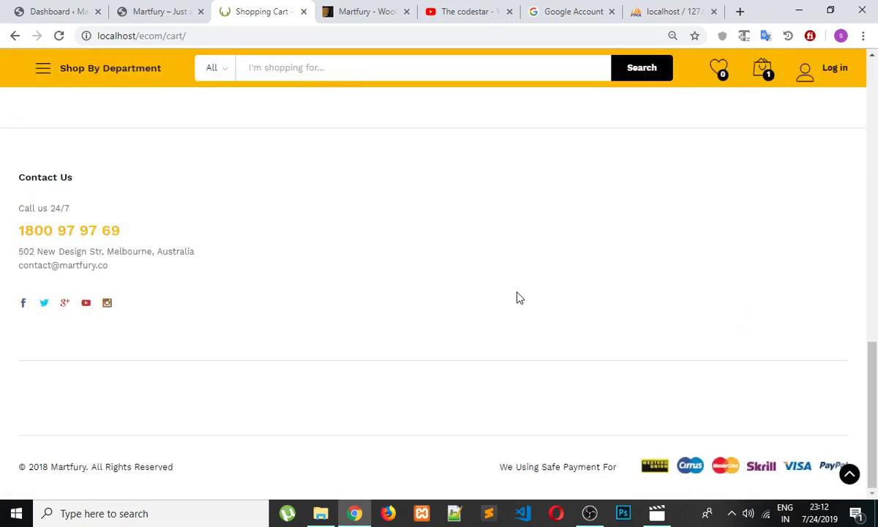
scroll(540, 304, "up", 7)
scroll(714, 256, "up", 5)
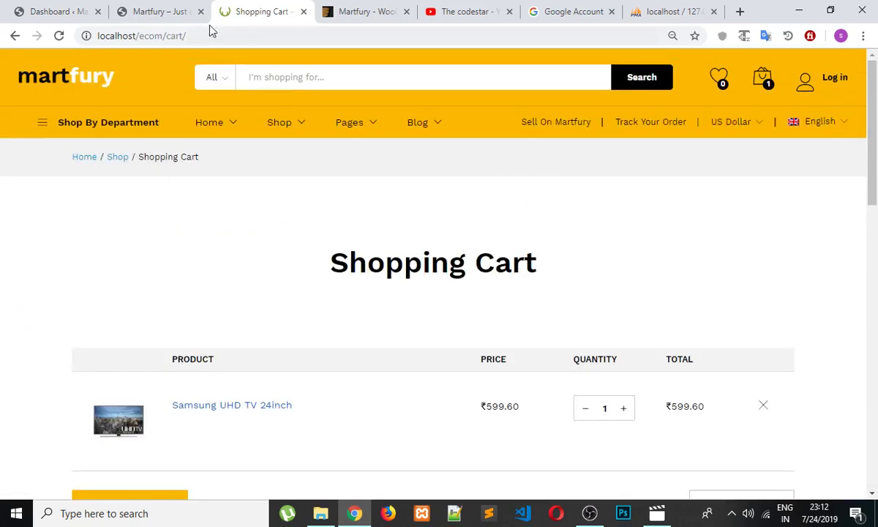
- Switch to the Martfury site's WordPress dashboard and open the upload form for adding a new theme
left_click(154, 12)
left_click(59, 12)
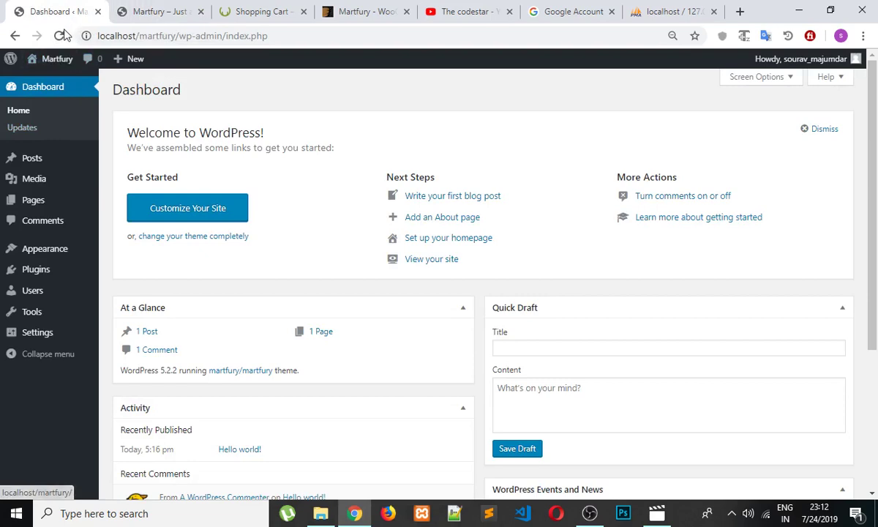
scroll(49, 322, "down", 2)
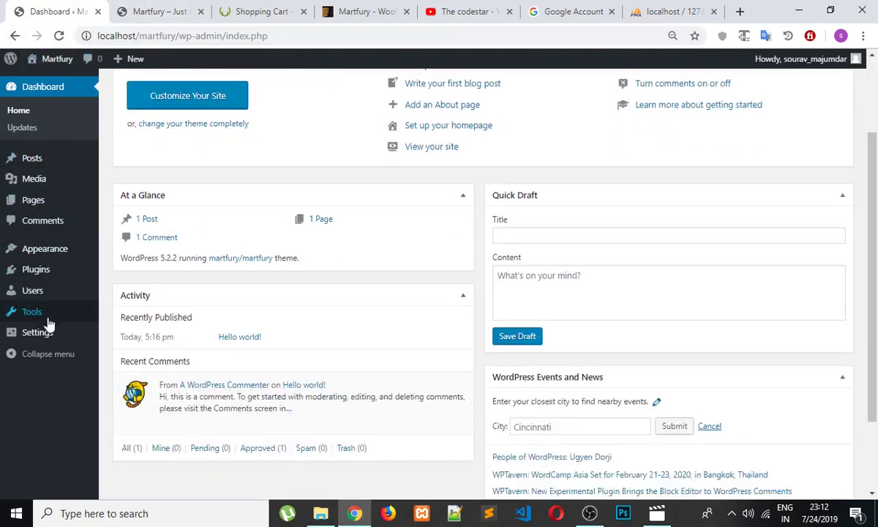
scroll(53, 269, "up", 2)
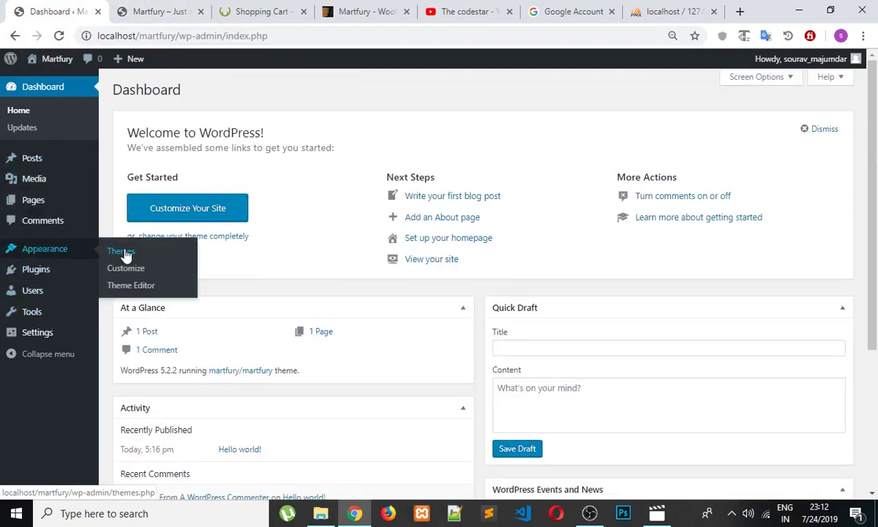
left_click(117, 251)
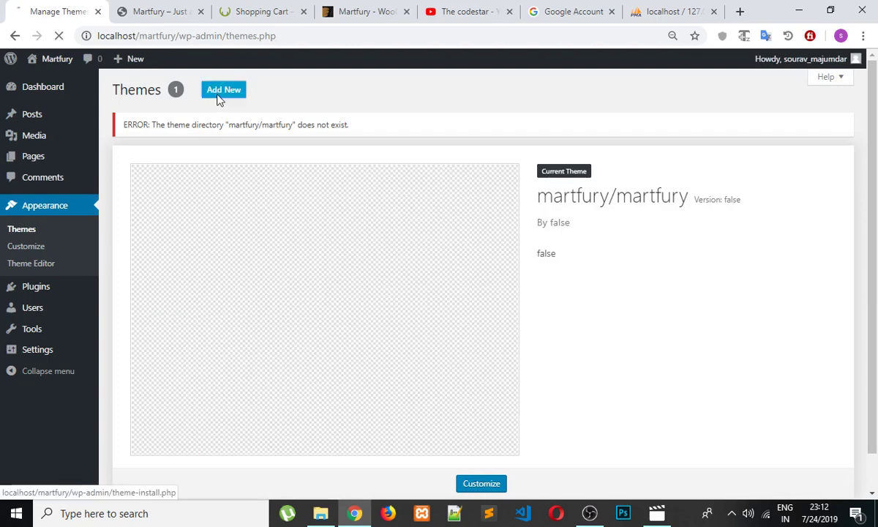
left_click(220, 95)
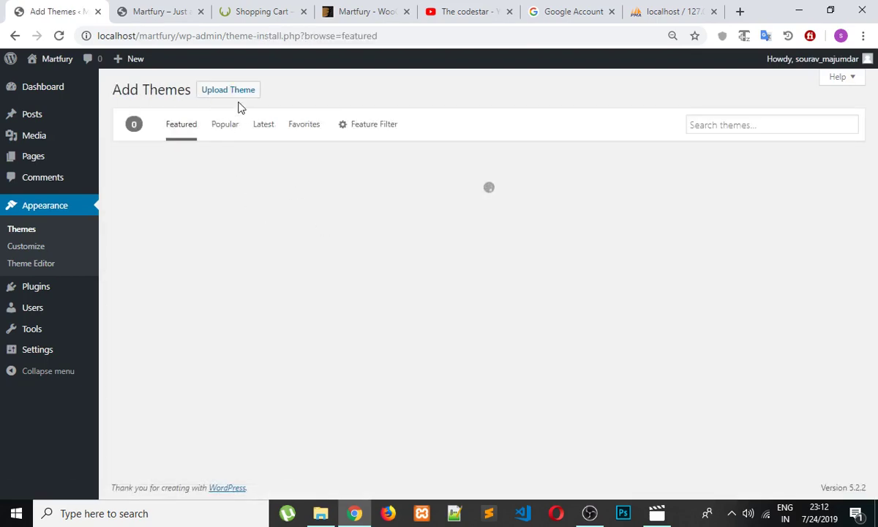
left_click(235, 95)
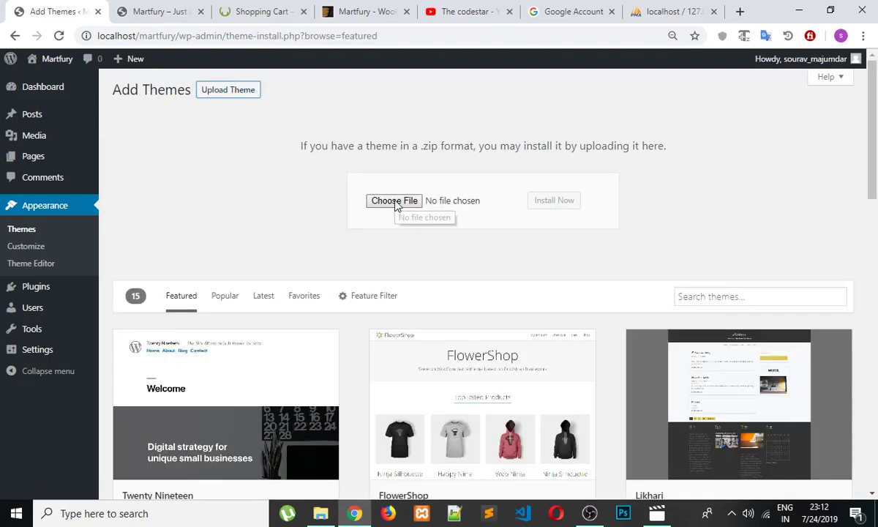
- Minimize the browser and OBS windows, close the martfury folder window and refresh the desktop
left_click(800, 11)
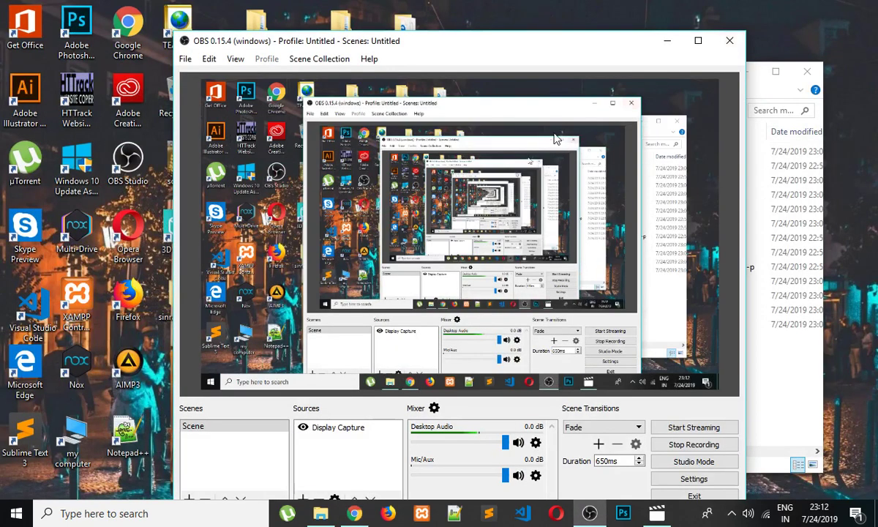
left_click(659, 44)
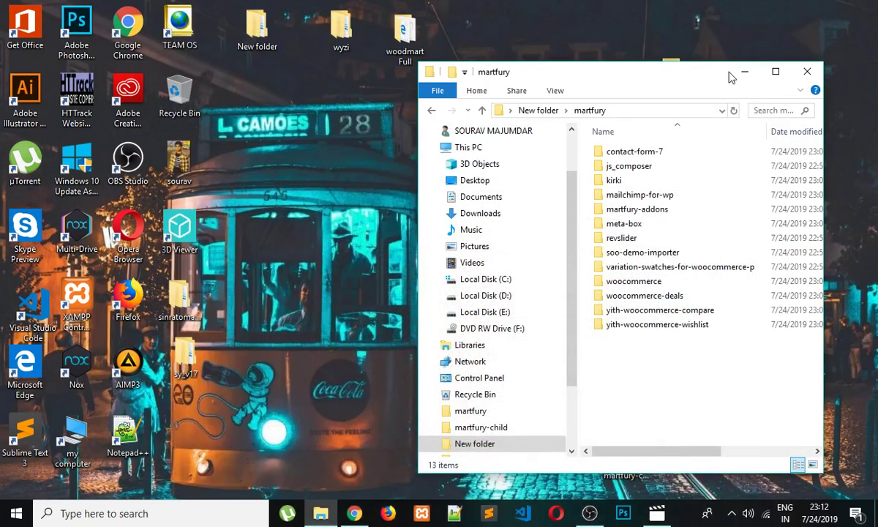
left_click_drag(730, 73, 797, 183)
left_click(809, 184)
right_click(590, 147)
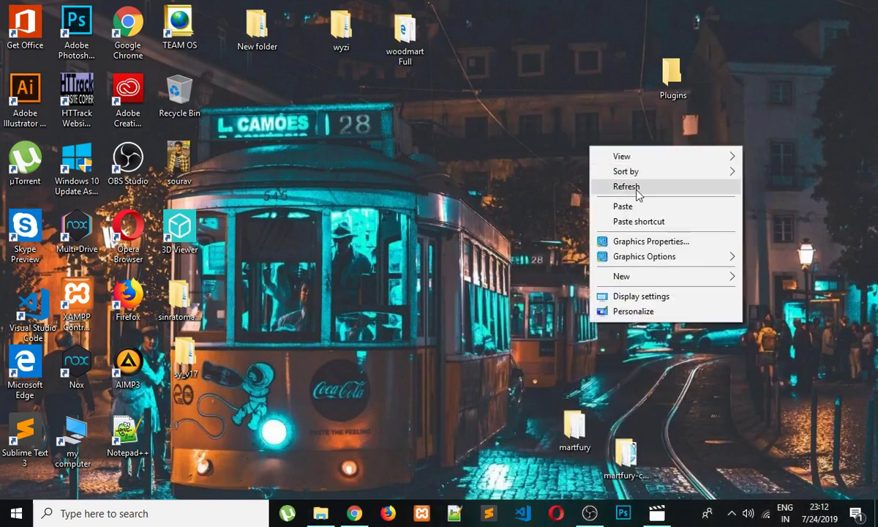
left_click(638, 192)
- Open File Explorer and go to Downloads > martfury_171 > martfury_171 > Martfury-Package
double_click(73, 428)
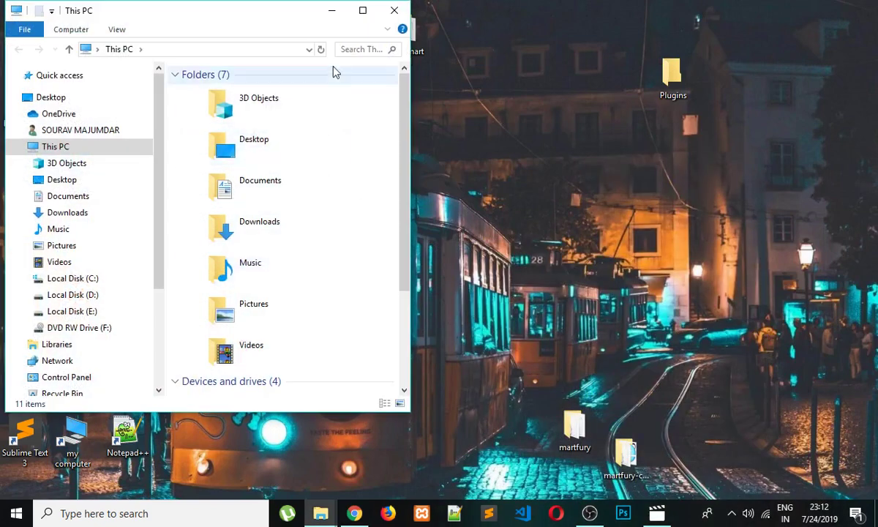
left_click(361, 11)
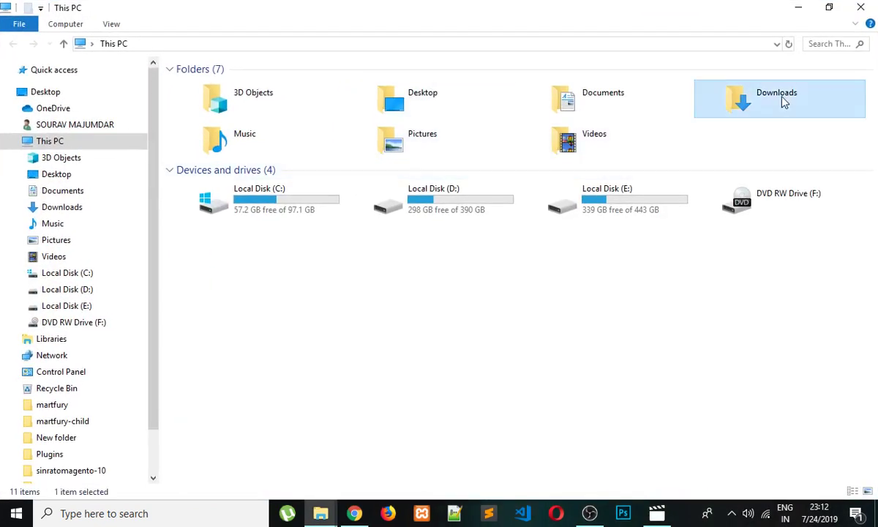
double_click(784, 98)
left_click(827, 106)
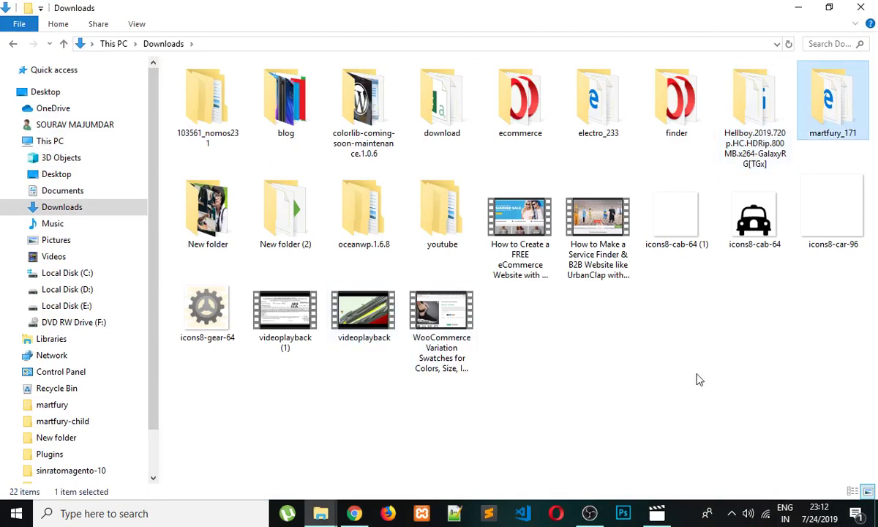
double_click(861, 90)
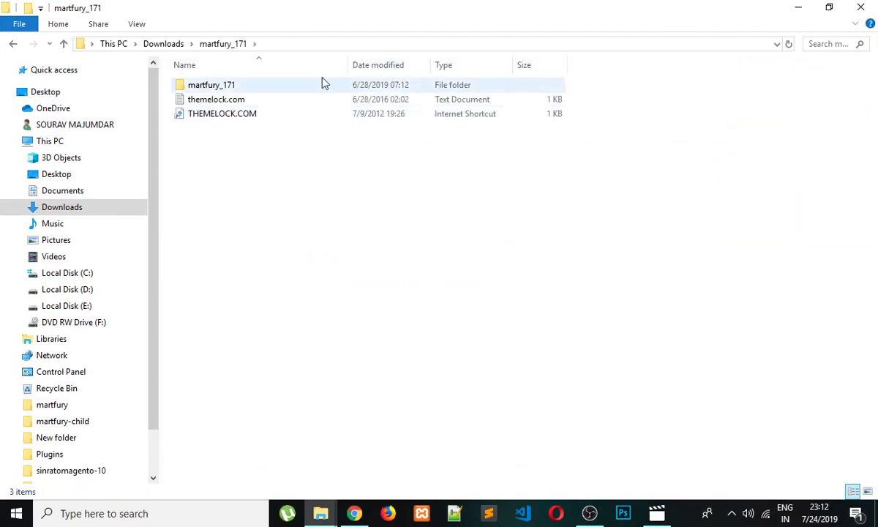
left_click(226, 88)
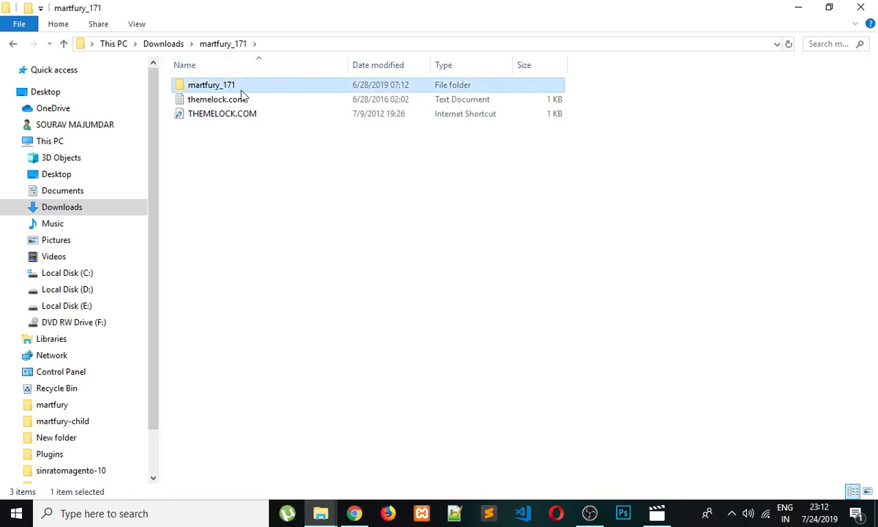
double_click(242, 89)
double_click(242, 89)
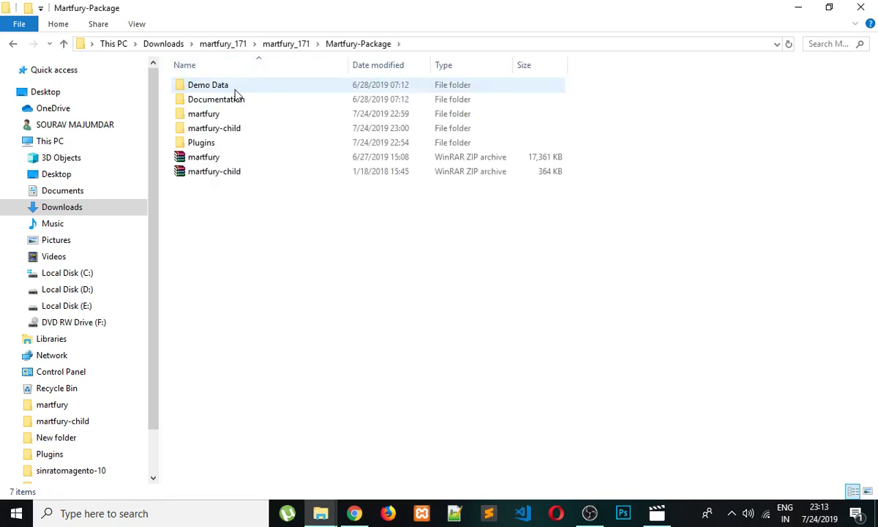
- Examine the theme package's ZIP archives and the files inside its extracted martfury folder, then return to Martfury-Package
left_click(223, 171)
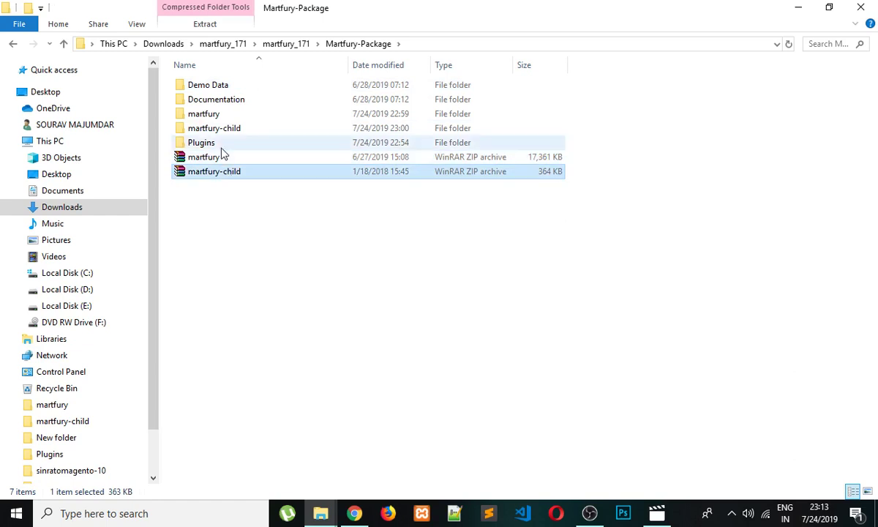
left_click(208, 143)
left_click(225, 161)
right_click(225, 163)
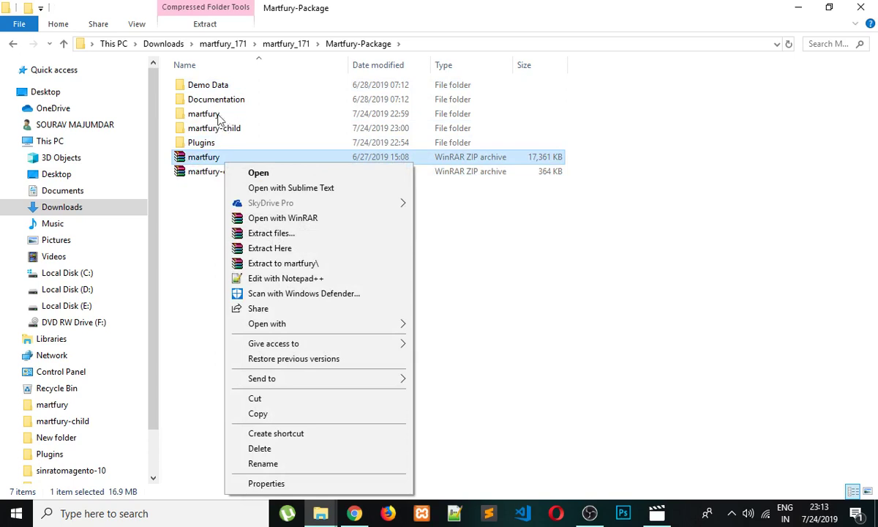
left_click(190, 236)
double_click(208, 113)
left_click(216, 86)
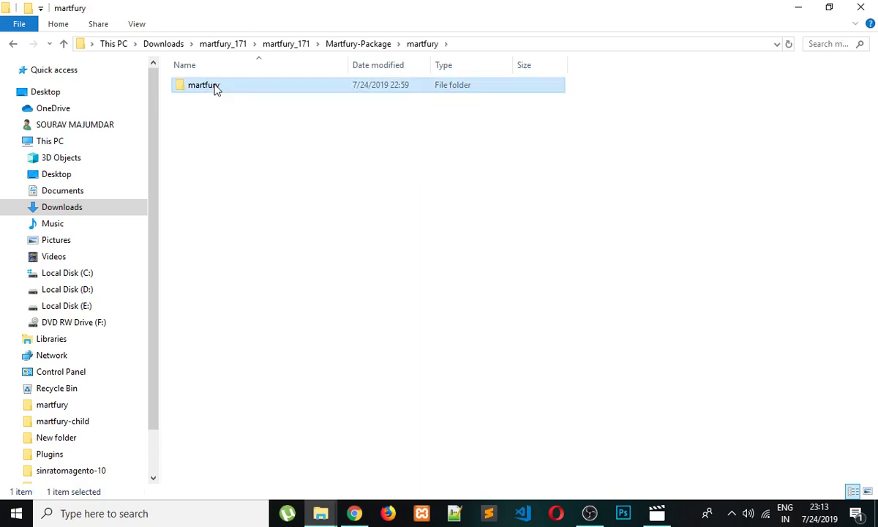
double_click(204, 85)
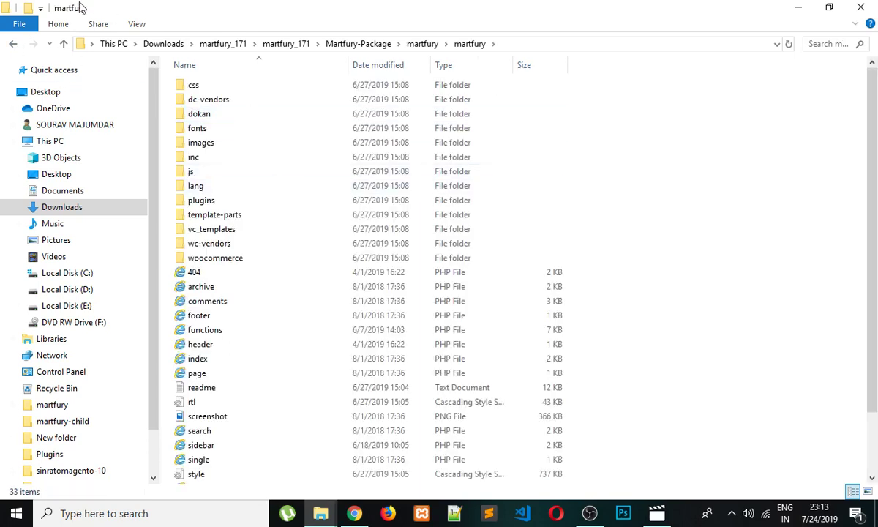
left_click(12, 44)
left_click(12, 44)
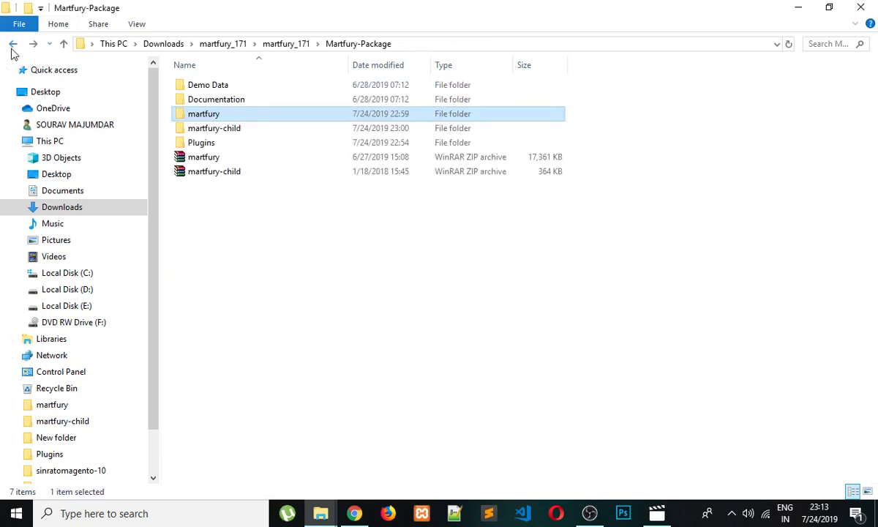
- Switch to Chrome, choose the martfury ZIP archive in Martfury-Package for upload and try to install it as a theme
left_click(214, 156)
left_click(223, 175)
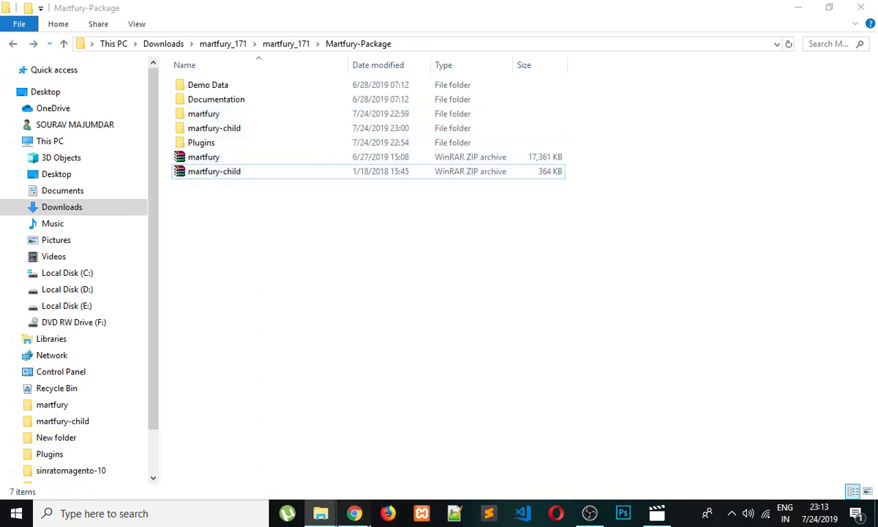
left_click(355, 513)
left_click(388, 203)
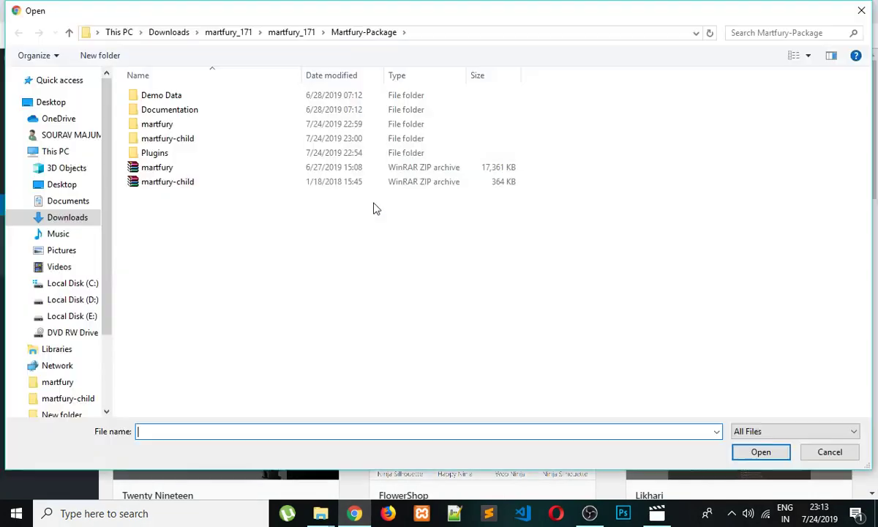
left_click(182, 168)
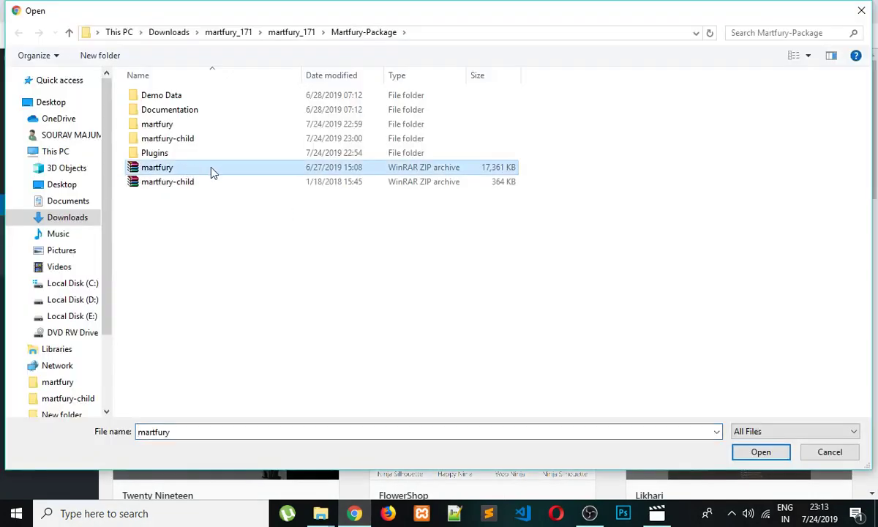
left_click(761, 453)
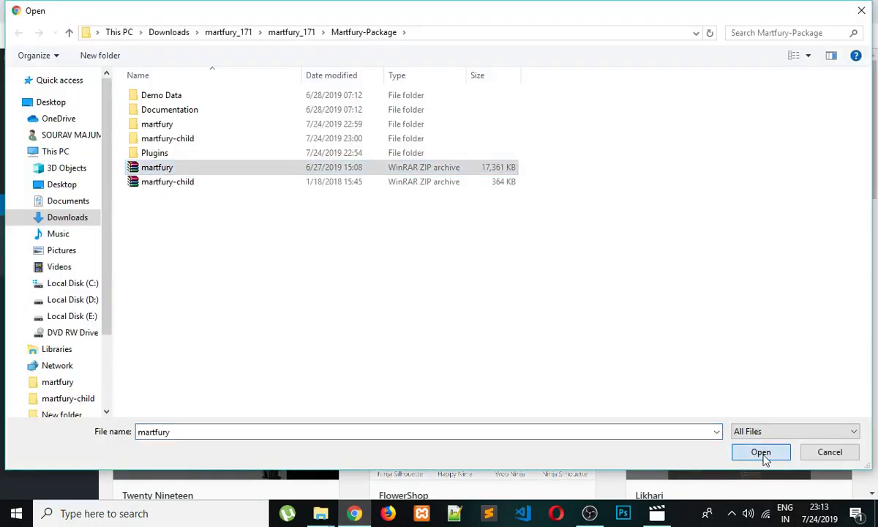
left_click(545, 208)
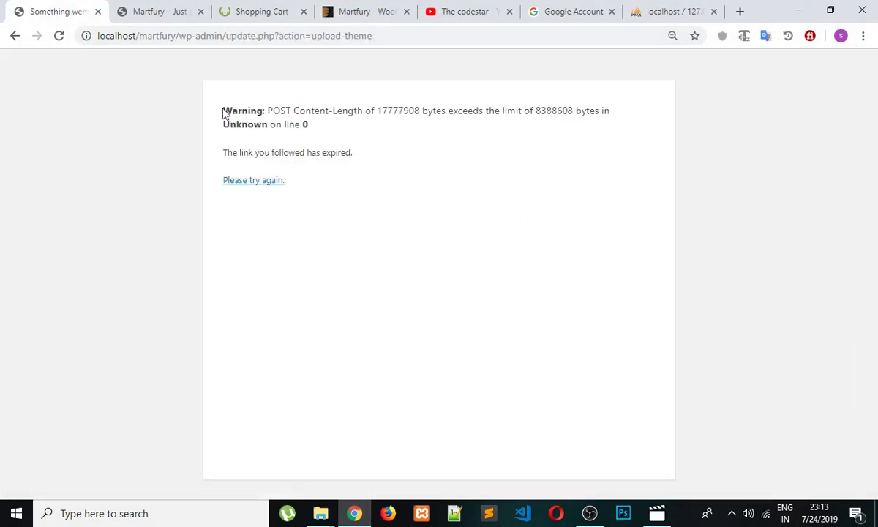
left_click_drag(223, 113, 470, 112)
left_click(510, 190)
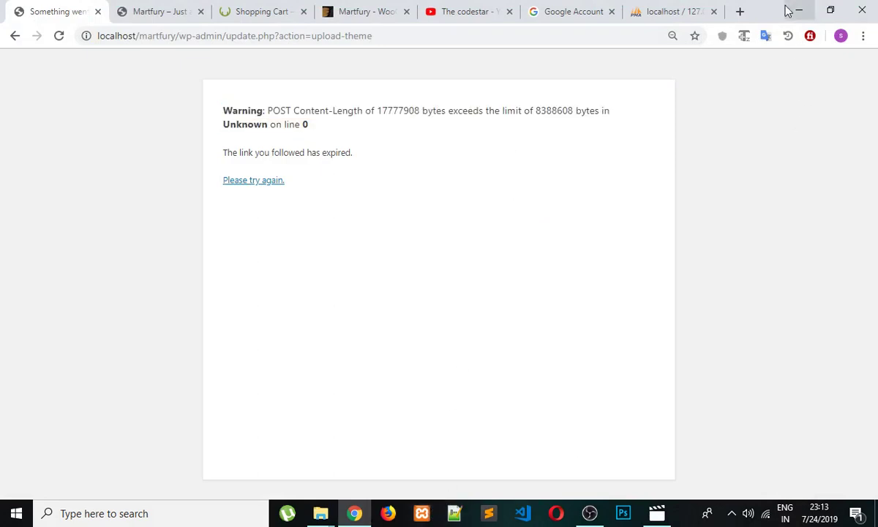
- Return from the failed upload page to Add Themes and reopen the theme upload form
left_click(647, 9)
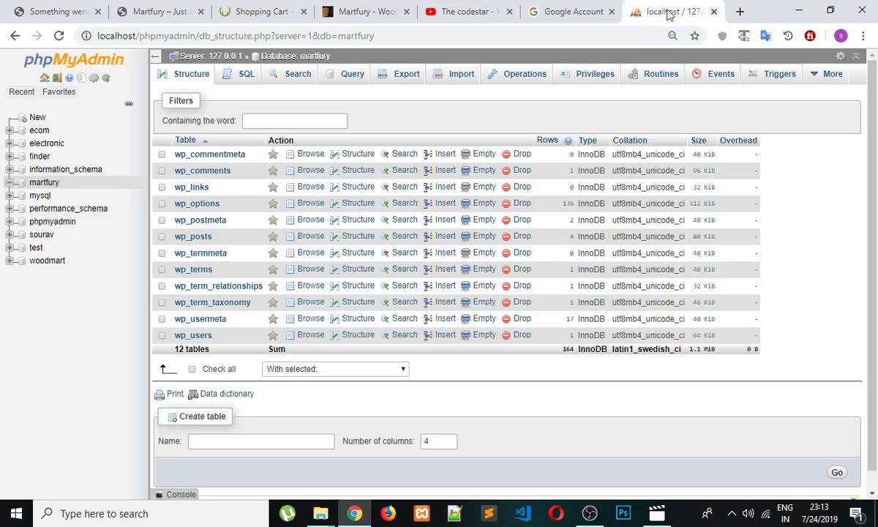
left_click(59, 9)
left_click(225, 182)
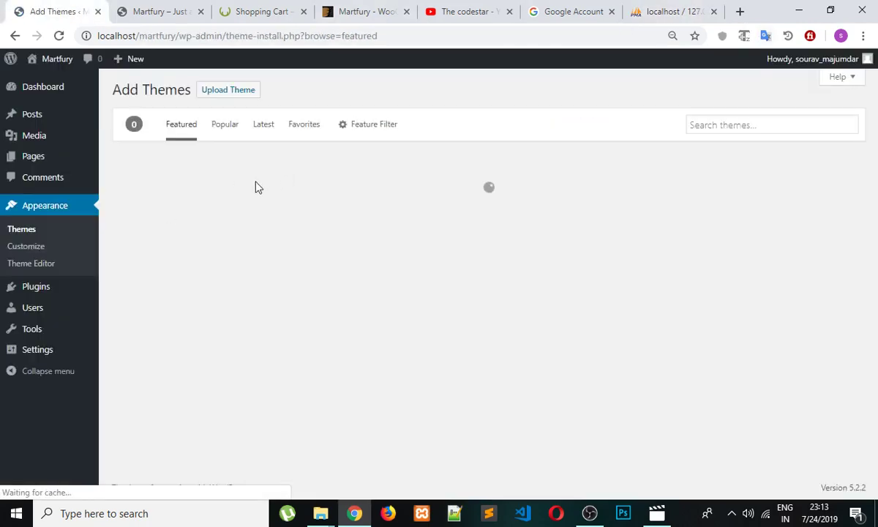
left_click(228, 90)
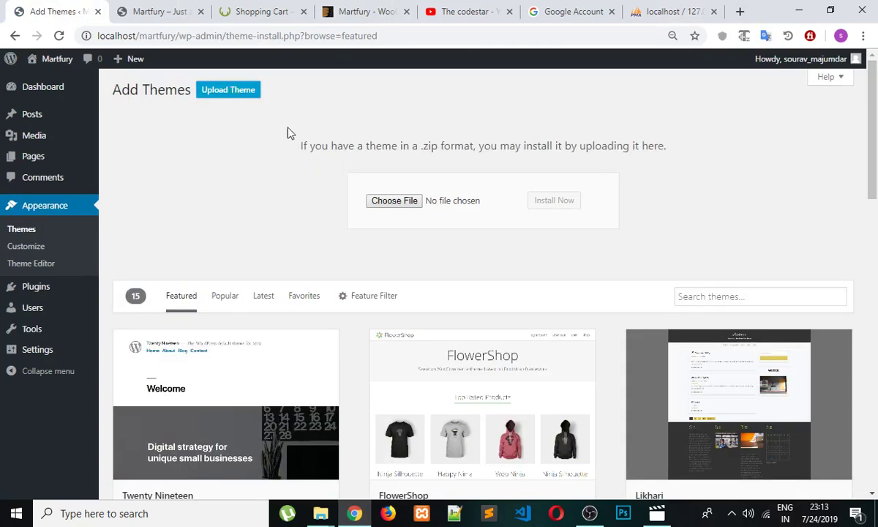
- Minimize the browser, open the extracted martfury folder in Martfury-Package, and move its restored window aside to uncover the desktop
left_click(805, 11)
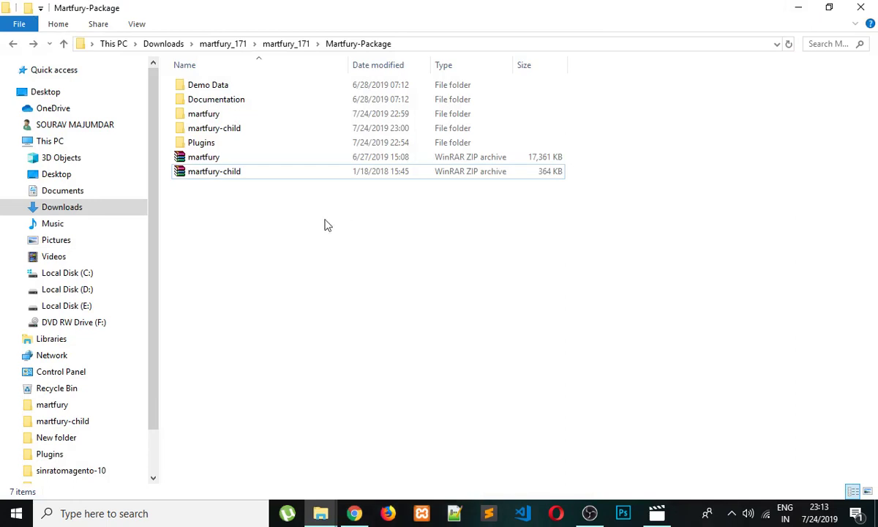
double_click(234, 114)
double_click(235, 87)
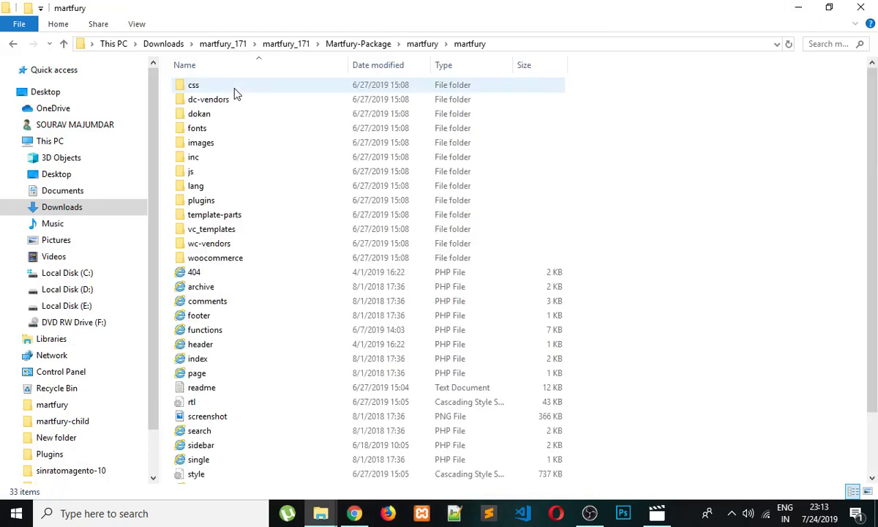
left_click(14, 45)
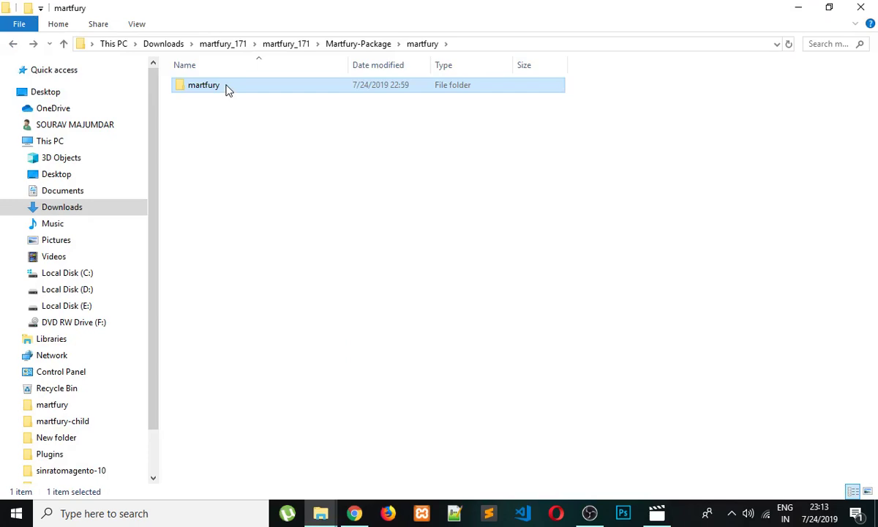
left_click(830, 8)
left_click_drag(220, 27, 663, 119)
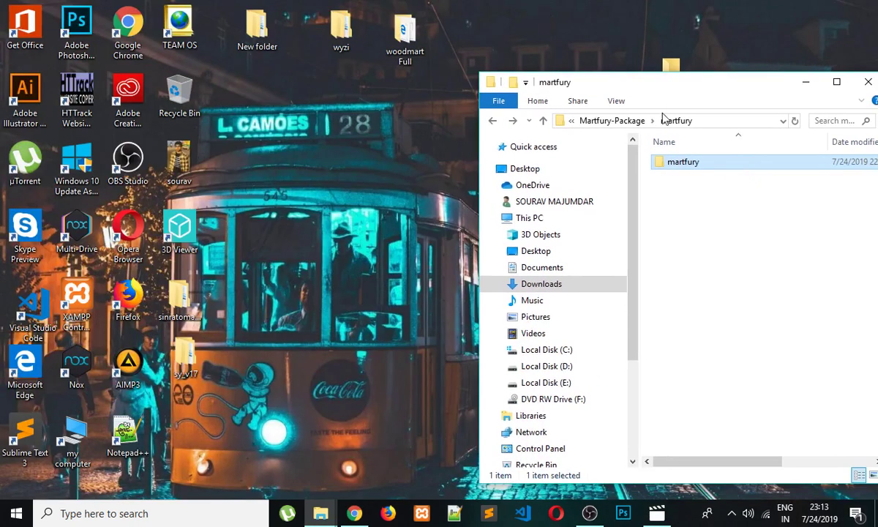
- Open a second File Explorer window and go to Local Disk (C:) > xampp > htdocs > martfury > wp-content > themes
double_click(73, 433)
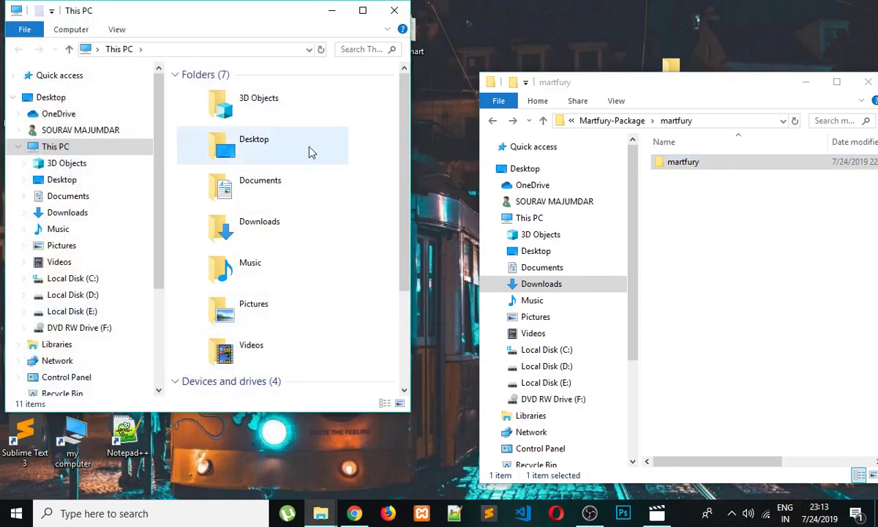
left_click(363, 10)
double_click(248, 185)
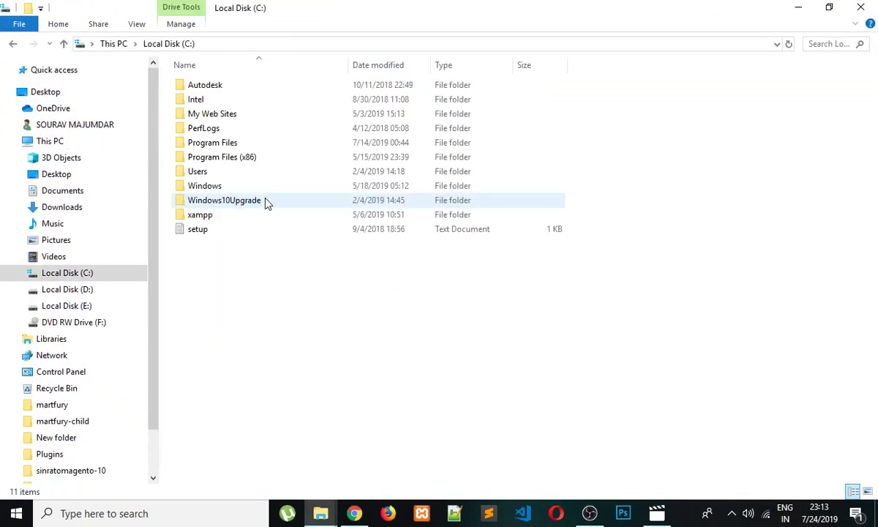
double_click(251, 215)
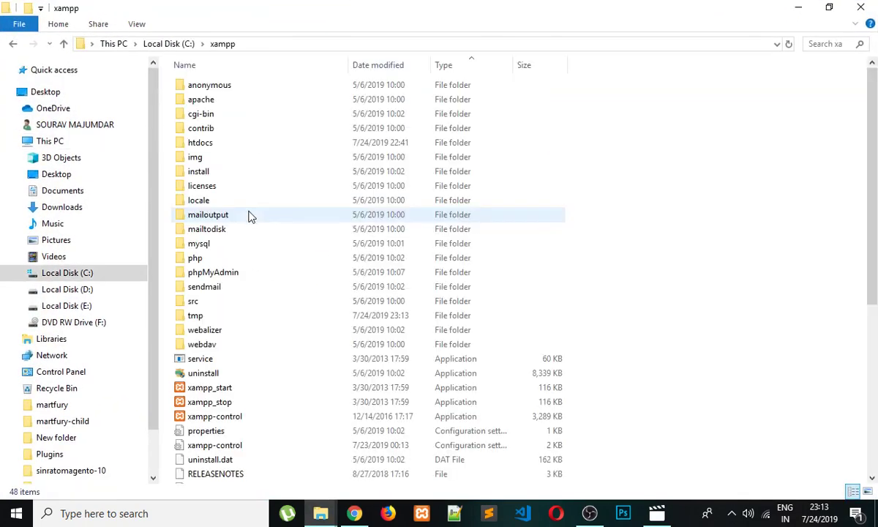
double_click(226, 147)
double_click(220, 115)
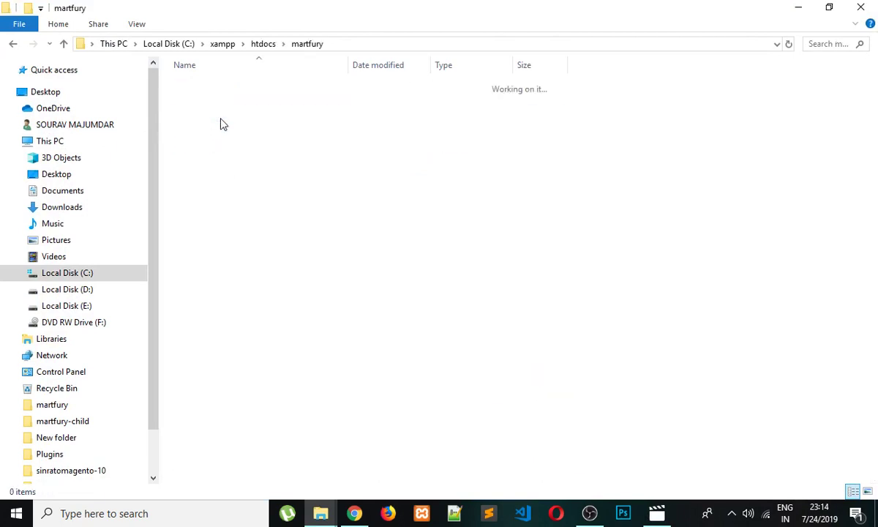
double_click(220, 100)
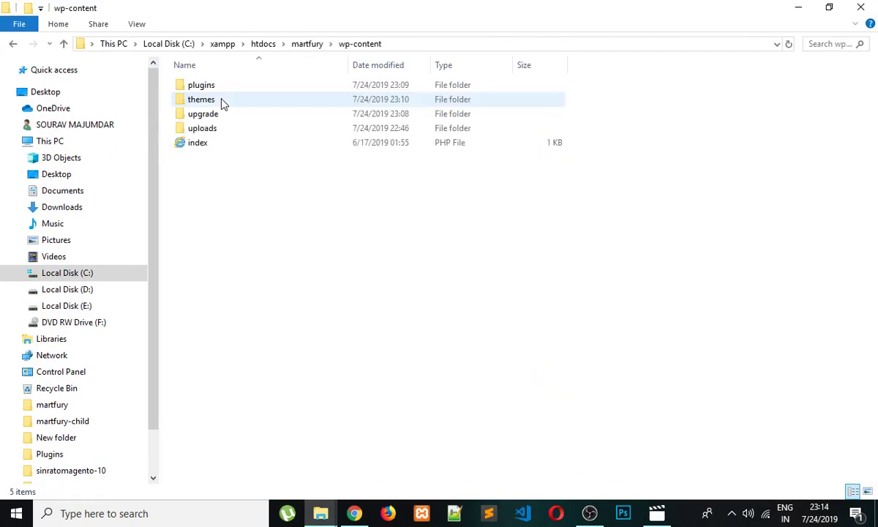
double_click(220, 101)
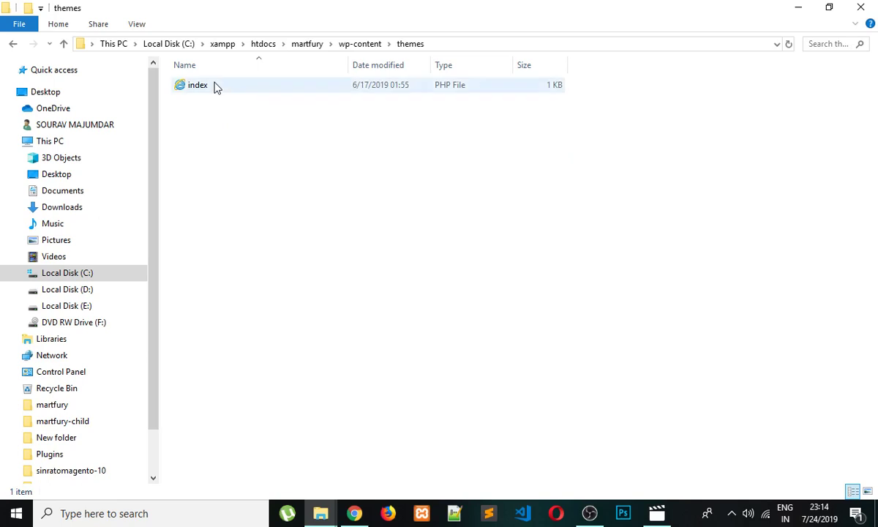
- Copy the package's inner martfury folder into wp-content > themes, check the files inside the copy and return to themes
left_click(13, 44)
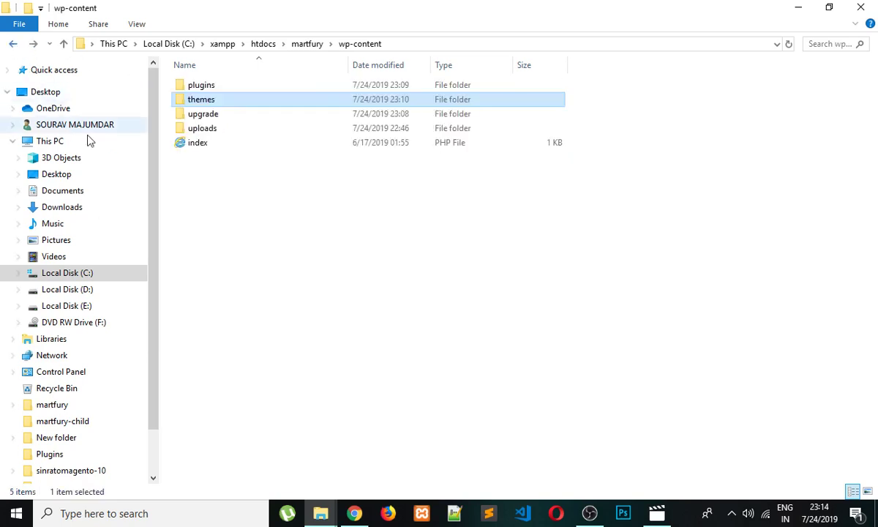
double_click(216, 102)
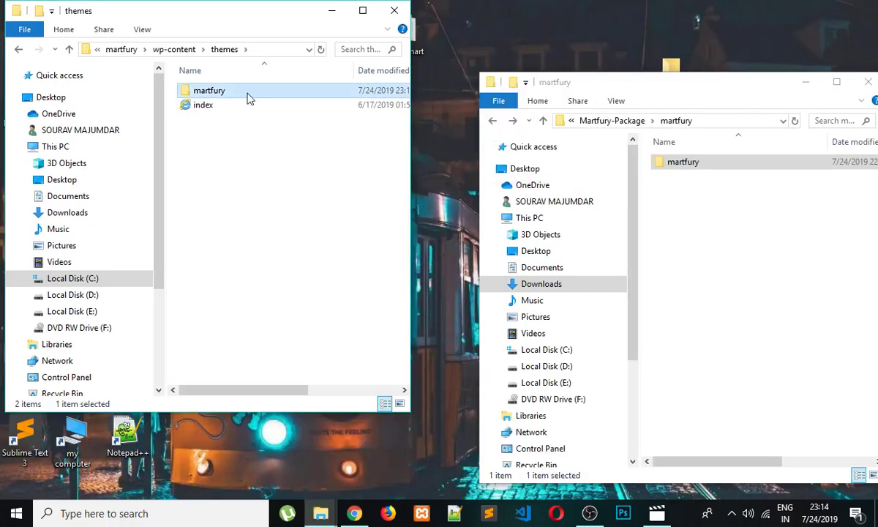
double_click(247, 92)
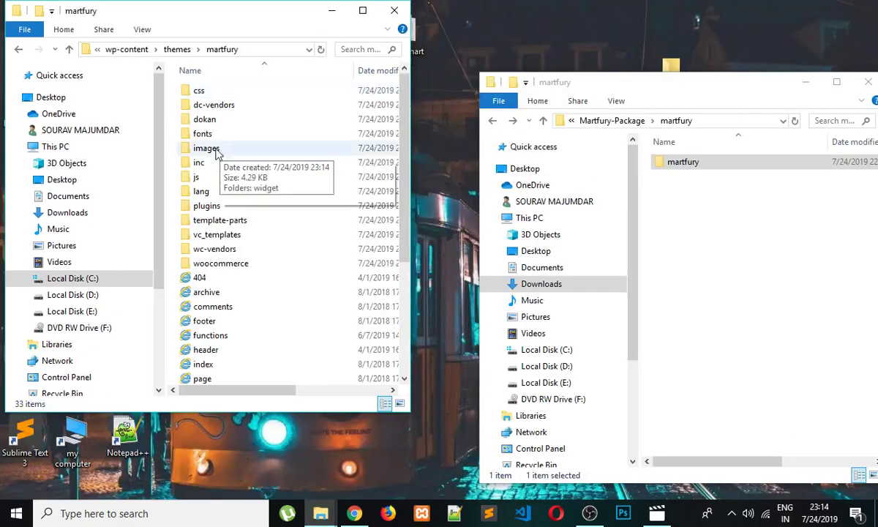
left_click(18, 49)
- Bring the package window fully into view, go to Martfury-Package > martfury-child and check the files in its inner martfury-child folder
left_click_drag(633, 86, 553, 88)
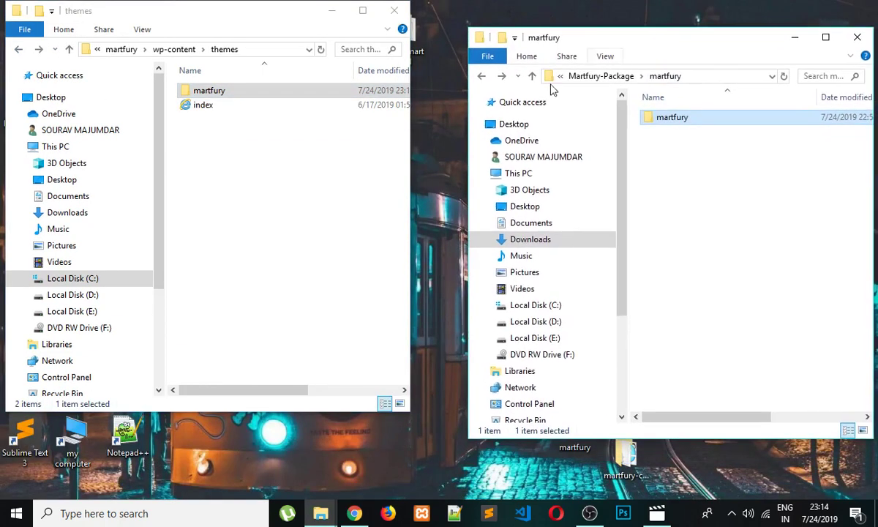
left_click(484, 76)
left_click(482, 76)
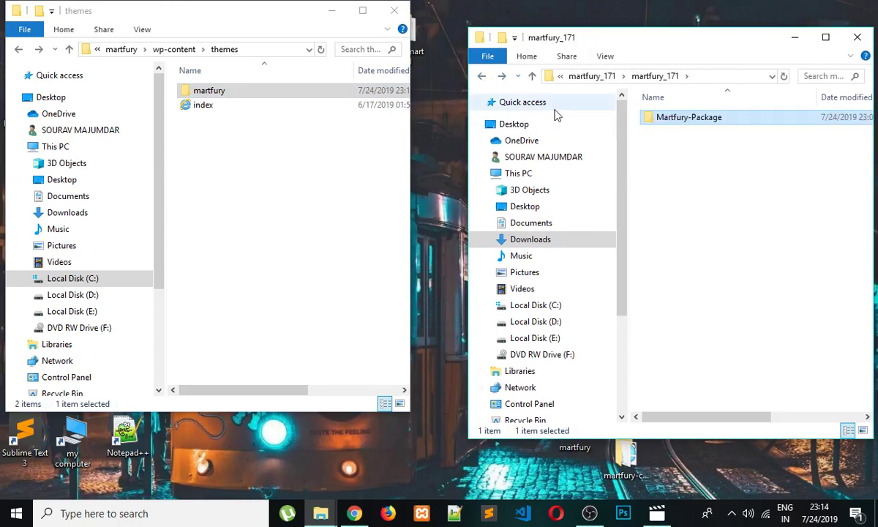
left_click(502, 76)
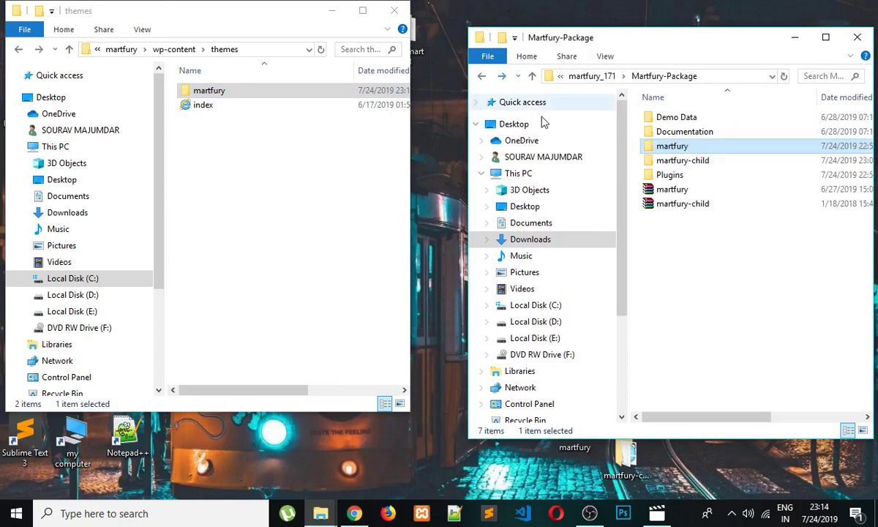
left_click(691, 162)
double_click(691, 163)
left_click(684, 121)
double_click(684, 121)
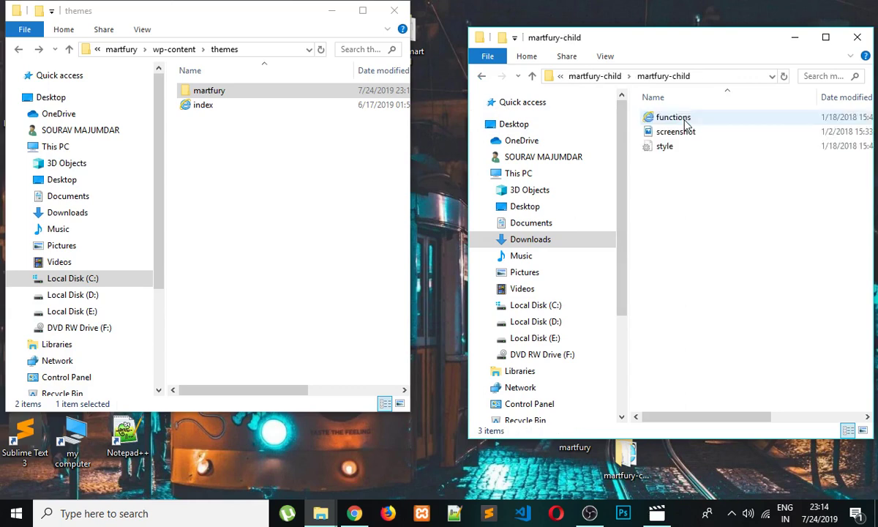
left_click(482, 76)
- Copy the inner martfury-child folder into the site's wp-content > themes folder and refresh the folder view
left_click_drag(688, 119, 711, 163)
right_click(719, 118)
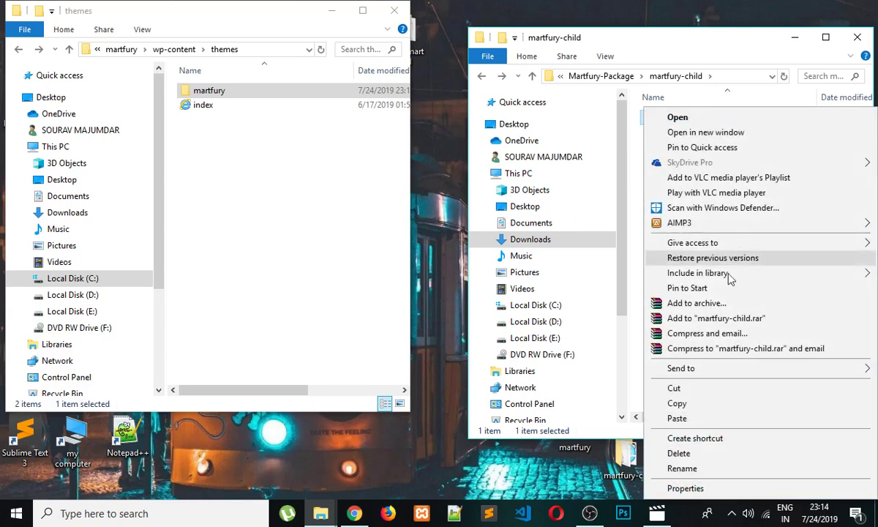
left_click(708, 404)
left_click(303, 242)
key("ctrl+v")
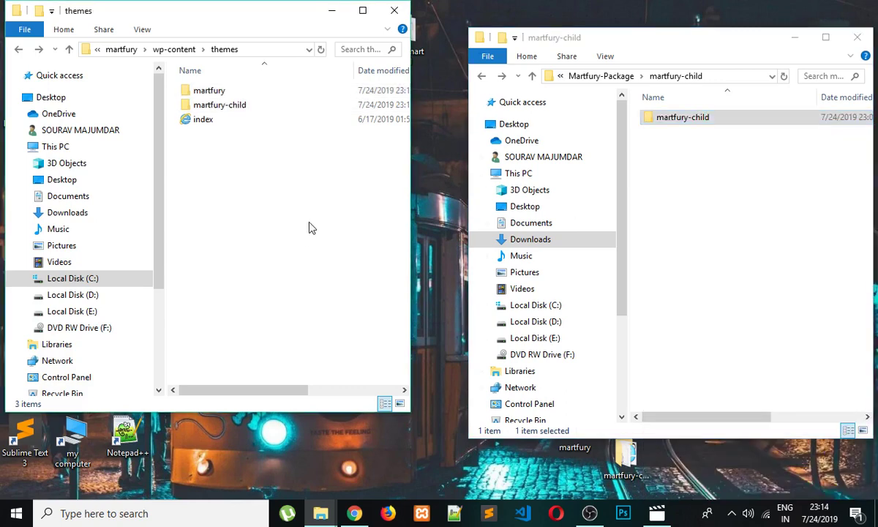
left_click(234, 179)
right_click(234, 179)
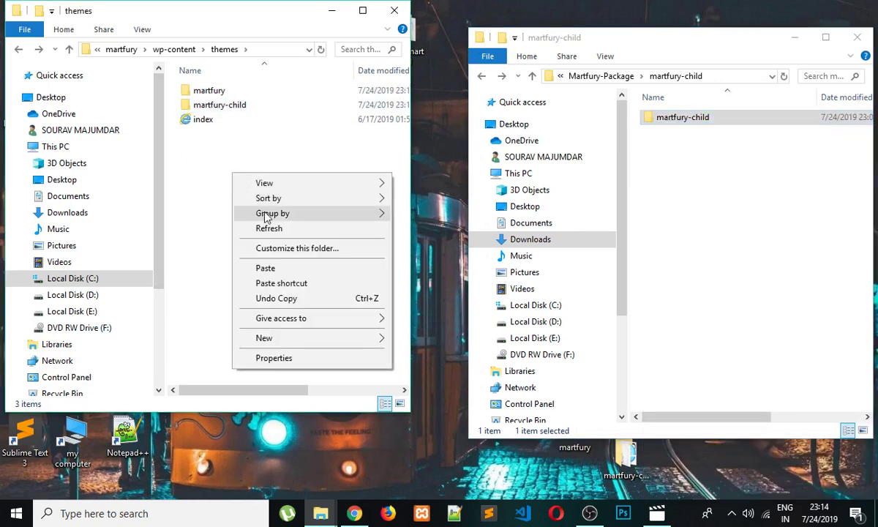
left_click(280, 227)
- Switch to Chrome, reload the Add Themes page and open the list of installed themes
left_click(355, 513)
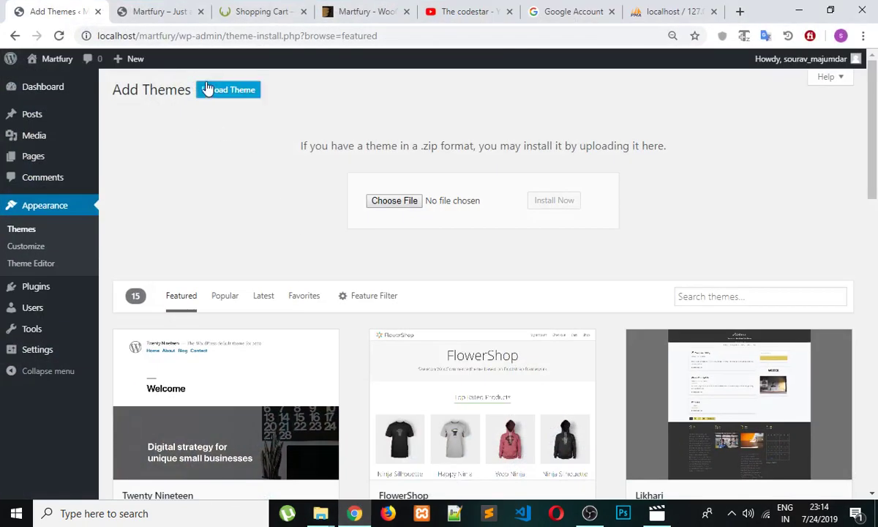
left_click(59, 36)
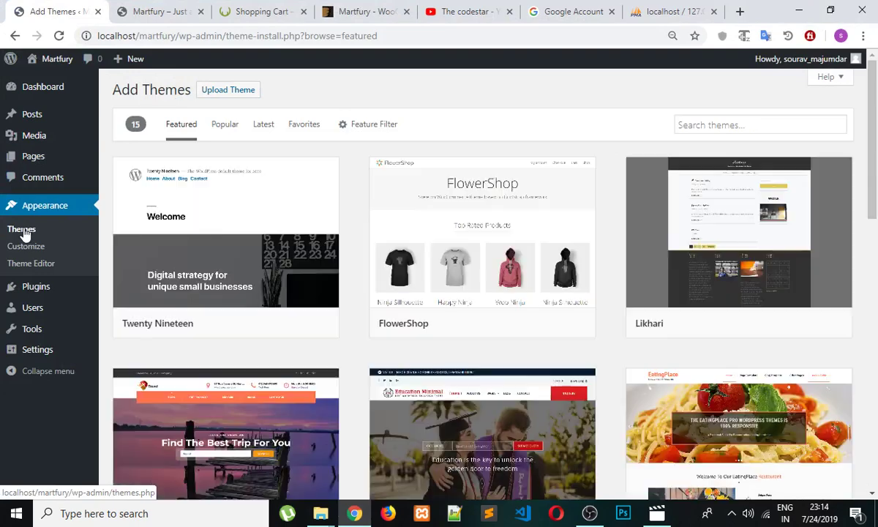
left_click(25, 231)
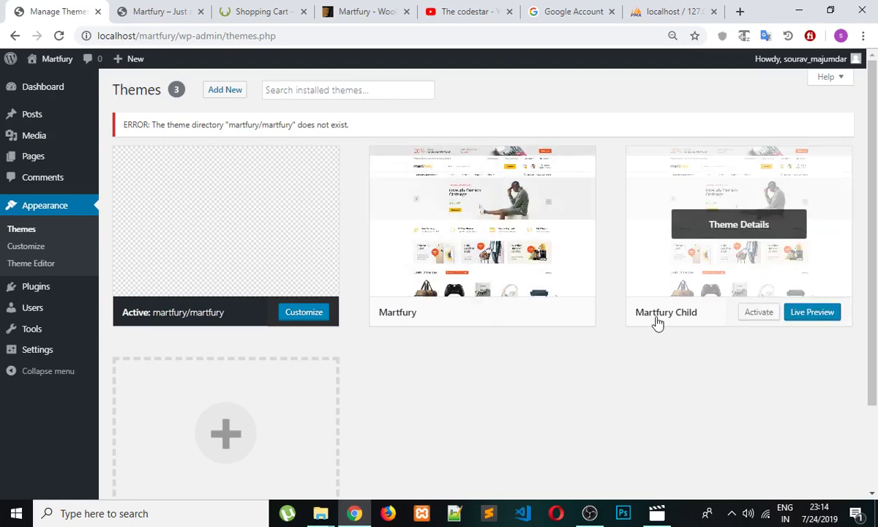
- Open the Martfury Child theme's details, activate the theme and begin installing its required plugins
left_click_drag(634, 320, 670, 316)
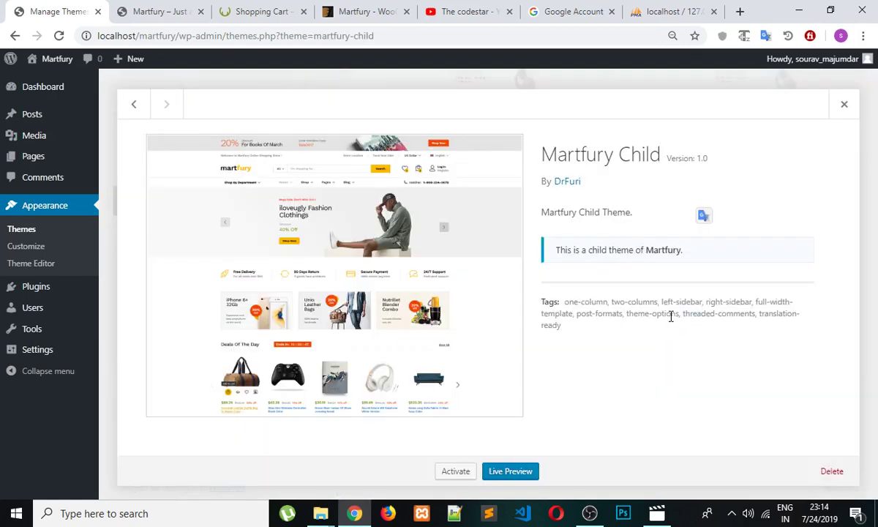
left_click(455, 472)
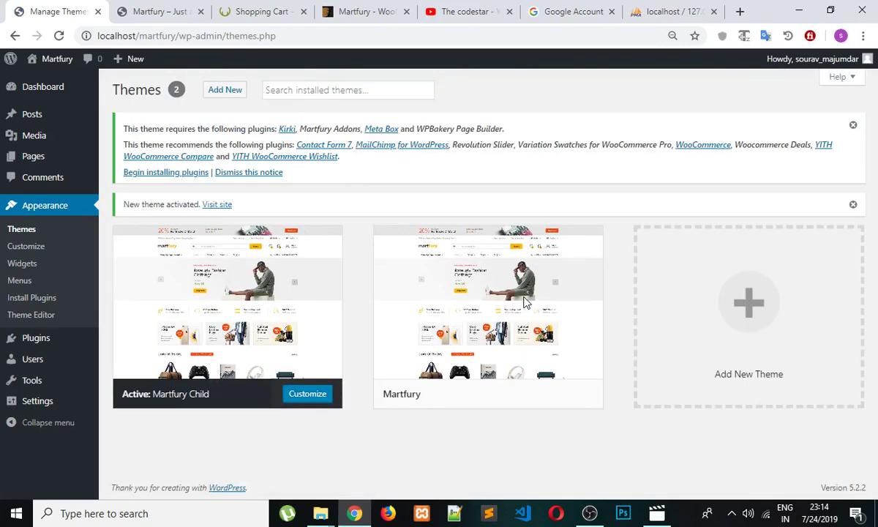
left_click(167, 173)
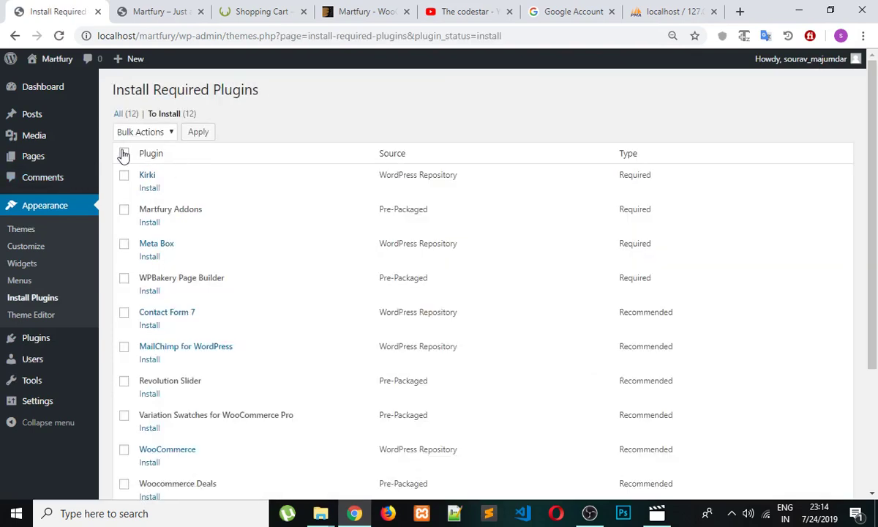
left_click(124, 154)
left_click(168, 132)
left_click(139, 161)
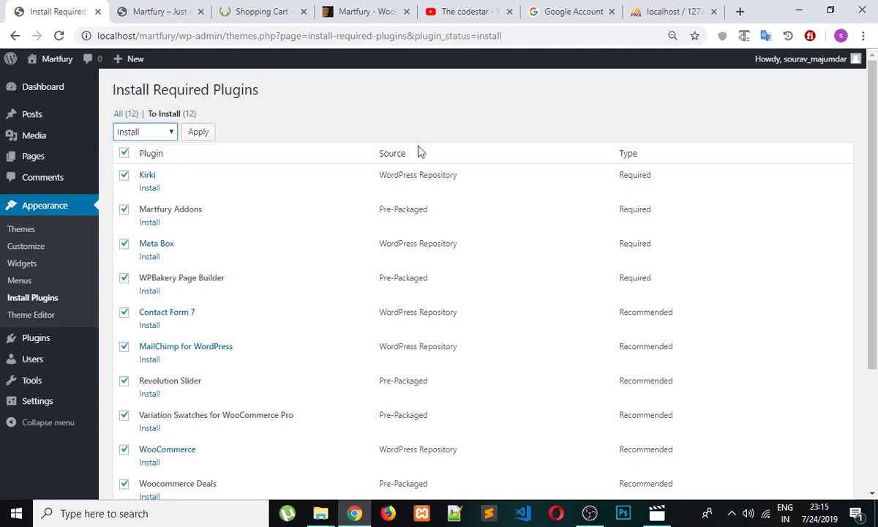
- Switch to File Explorer, open the site's wp-content > plugins folder and refresh its view
left_click(799, 11)
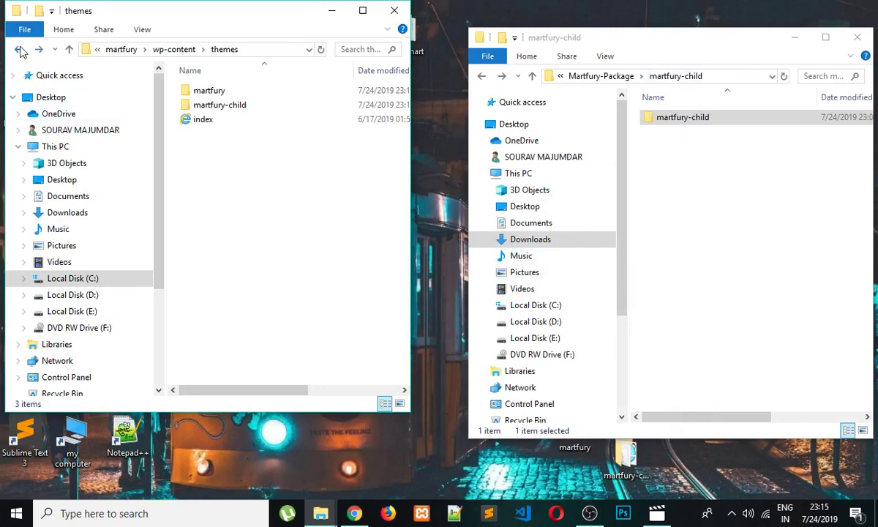
left_click(20, 50)
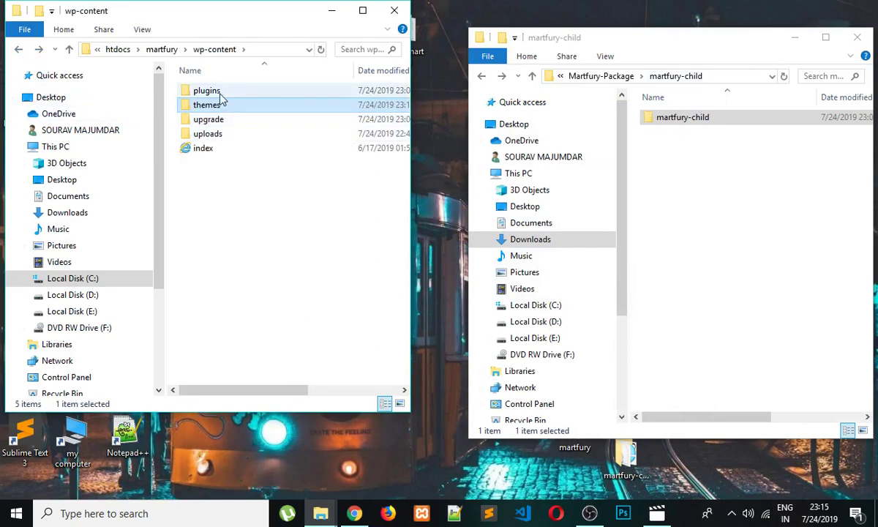
double_click(207, 90)
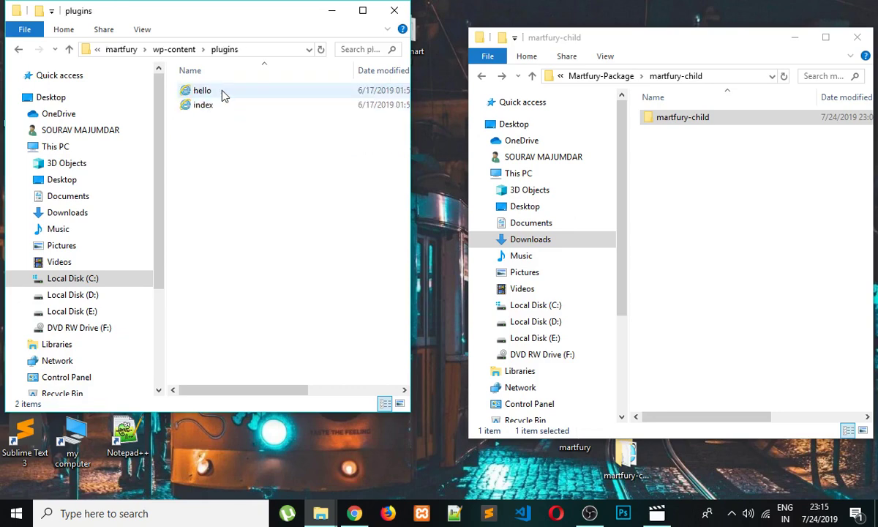
right_click(223, 158)
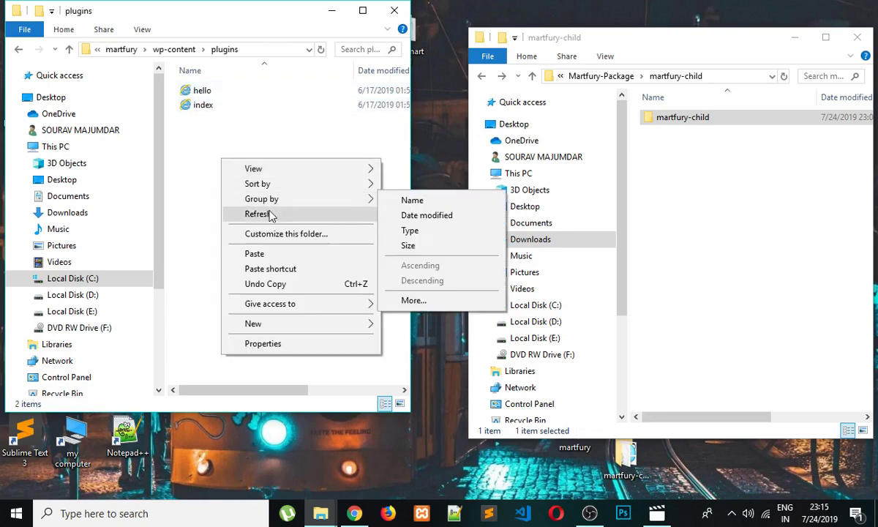
left_click(292, 211)
- Move all the plugin folders from New folder > martfury into the site's wp-content > plugins folder
mouse_move(321, 513)
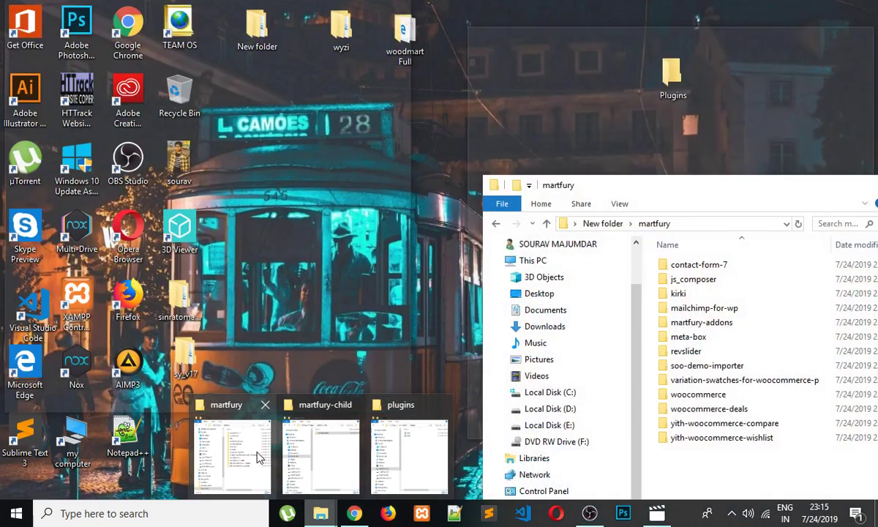
left_click(257, 457)
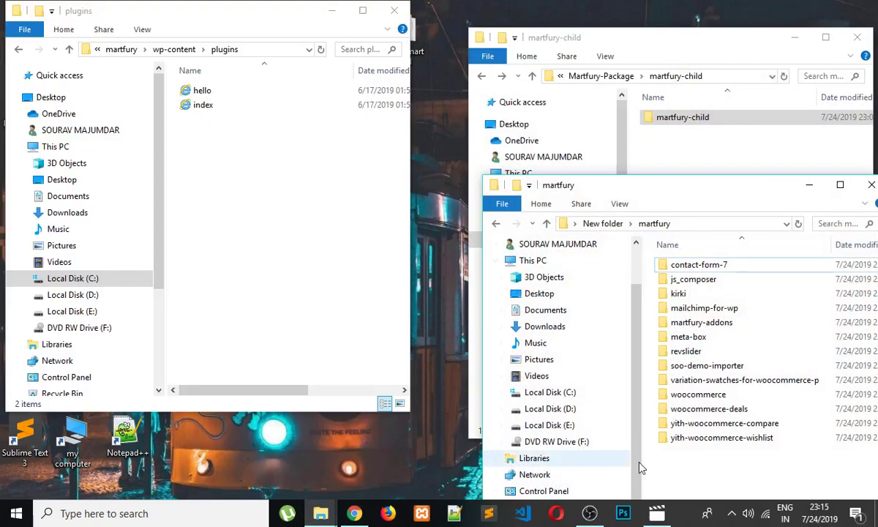
left_click_drag(733, 486, 694, 267)
left_click_drag(693, 266, 316, 222)
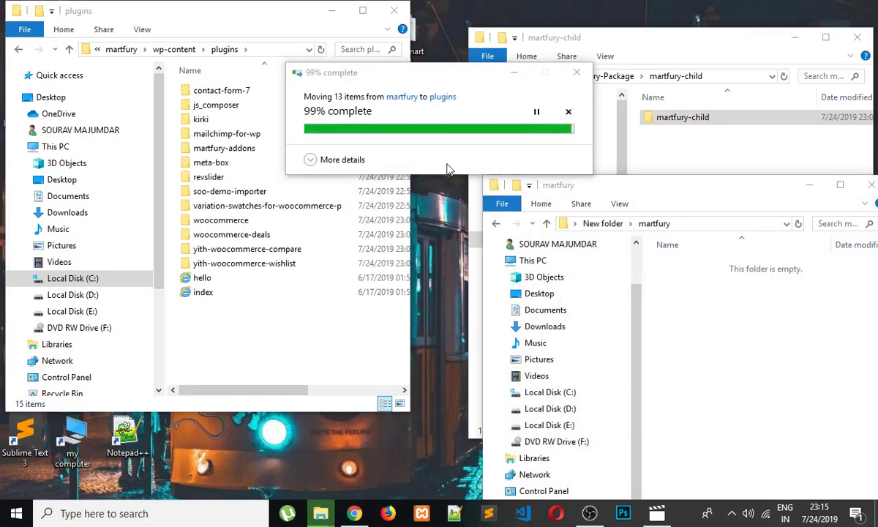
- Switch to Chrome, reopen the theme's Install Plugins page and check the status of the listed plugins
left_click(354, 514)
scroll(148, 155, "down", 3)
scroll(148, 156, "up", 3)
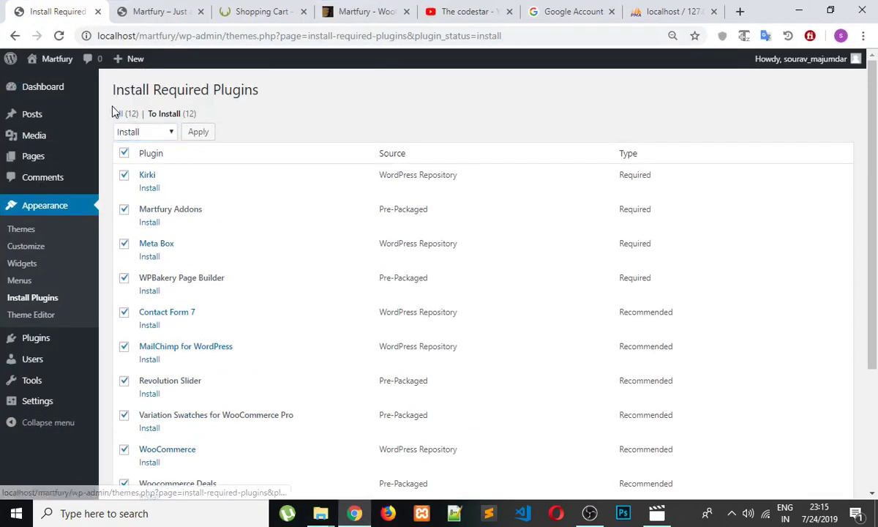
left_click_drag(197, 113, 114, 113)
left_click(211, 132)
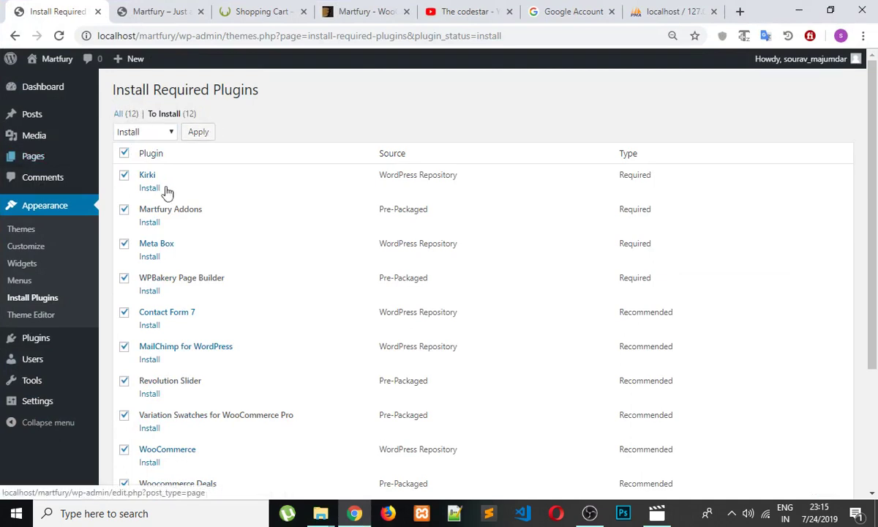
left_click(44, 303)
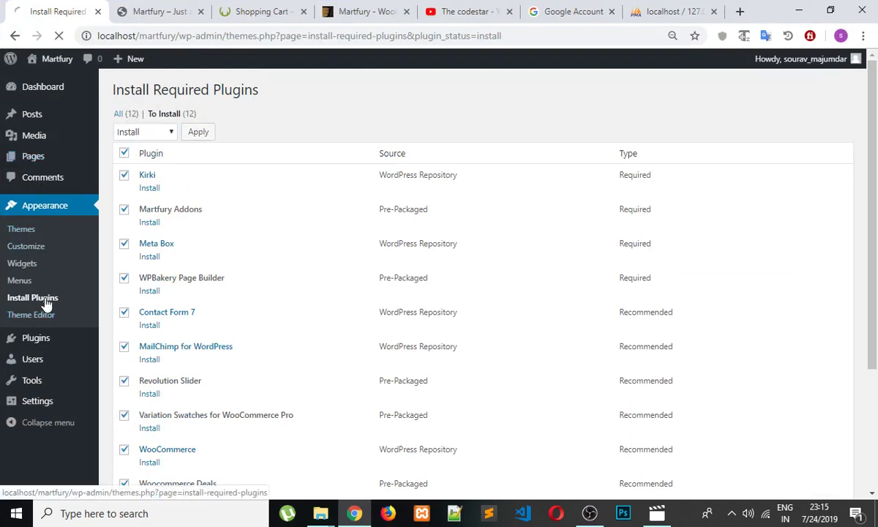
scroll(167, 191, "down", 3)
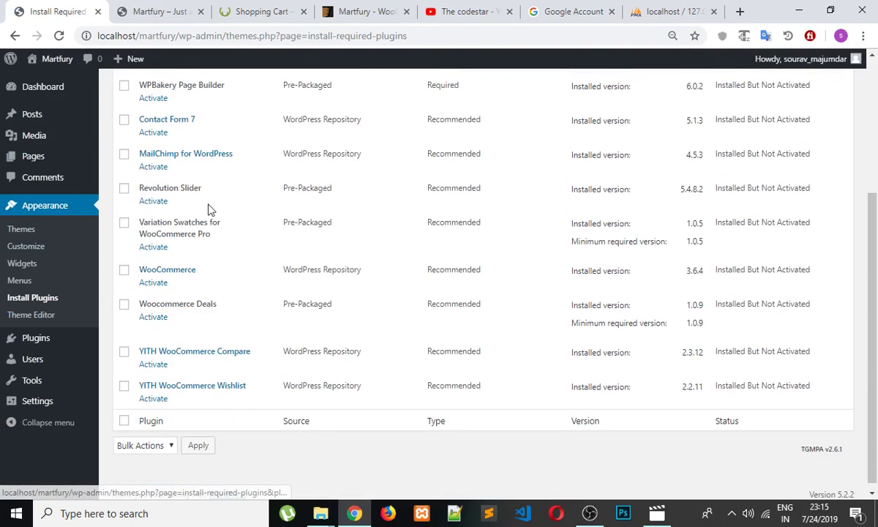
scroll(194, 265, "up", 5)
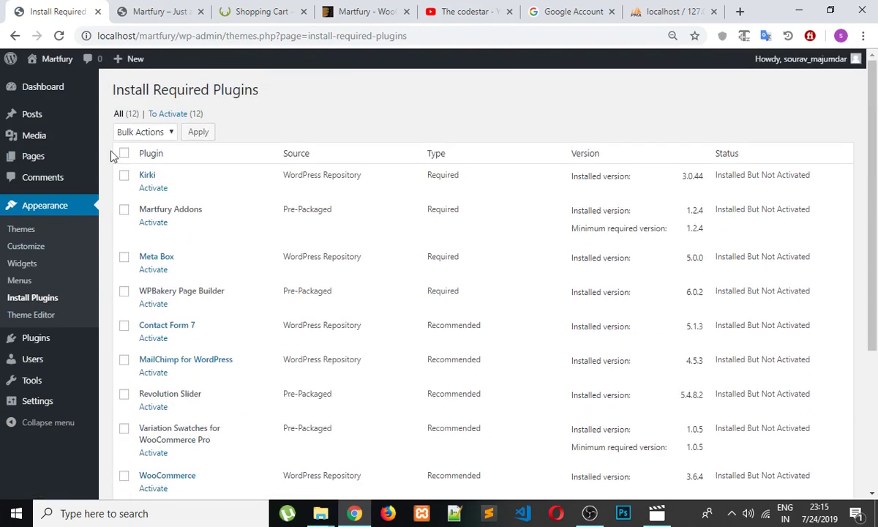
- Select all the listed plugins and apply the Activate bulk action to them
left_click(124, 153)
left_click(146, 132)
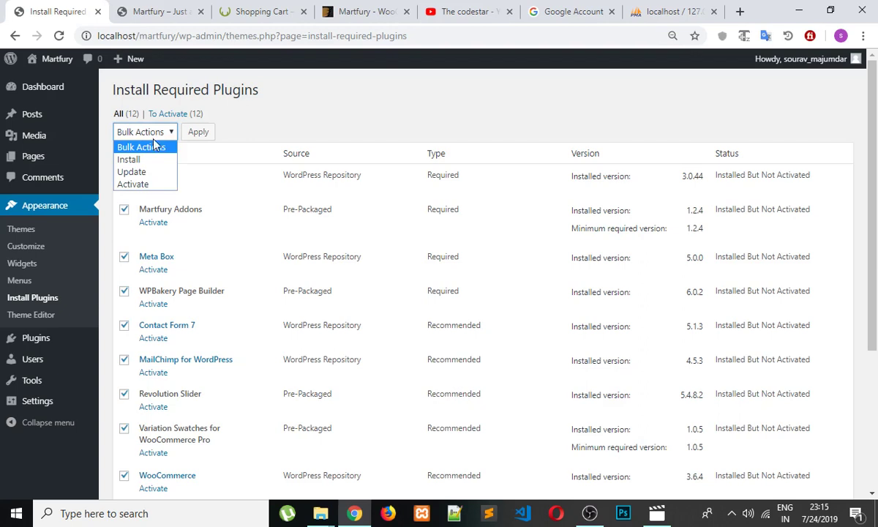
left_click(146, 182)
left_click(197, 131)
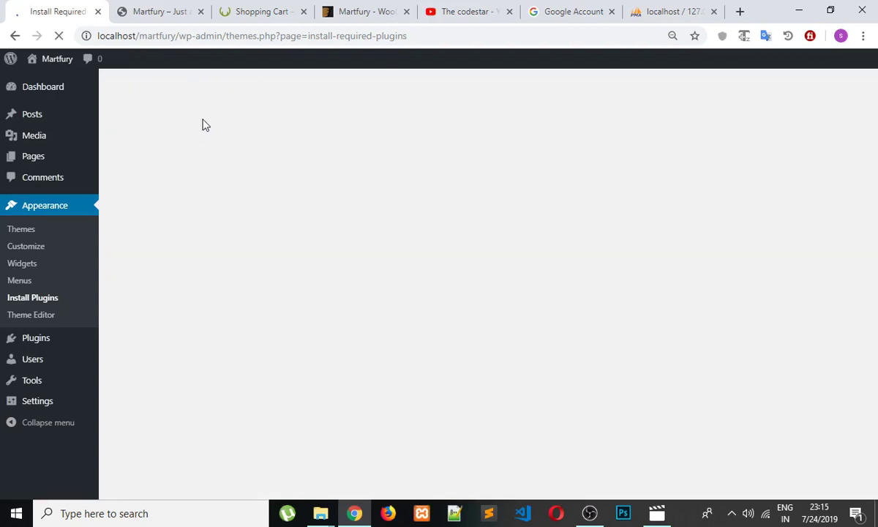
- Close the old Martfury site tab, open the site in a new tab and look over its homepage
left_click(200, 11)
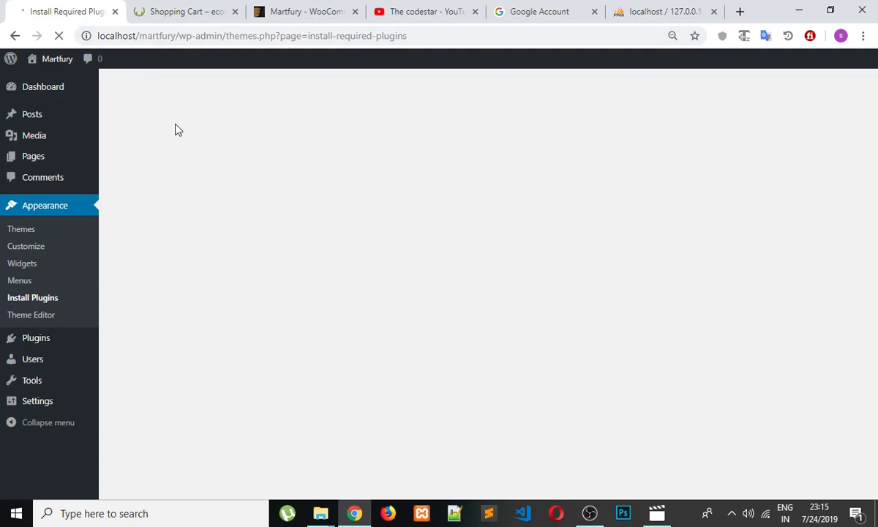
right_click(56, 61)
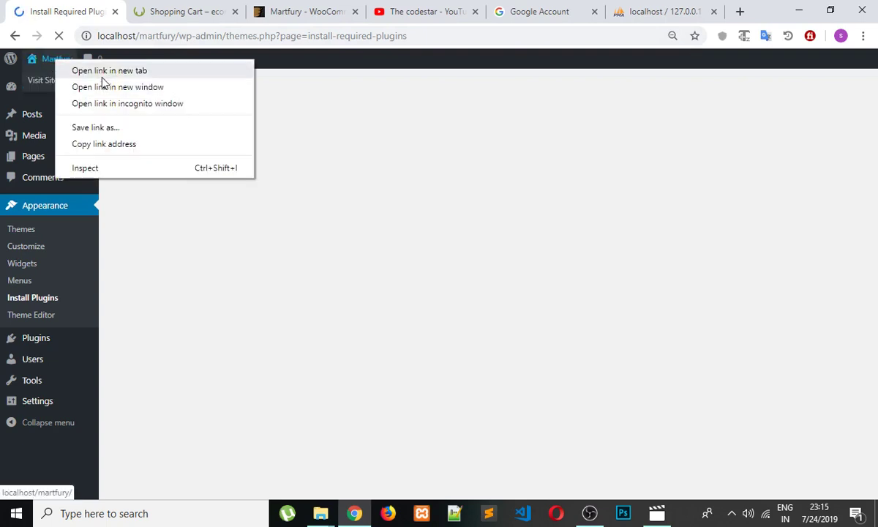
left_click(75, 72)
left_click(149, 14)
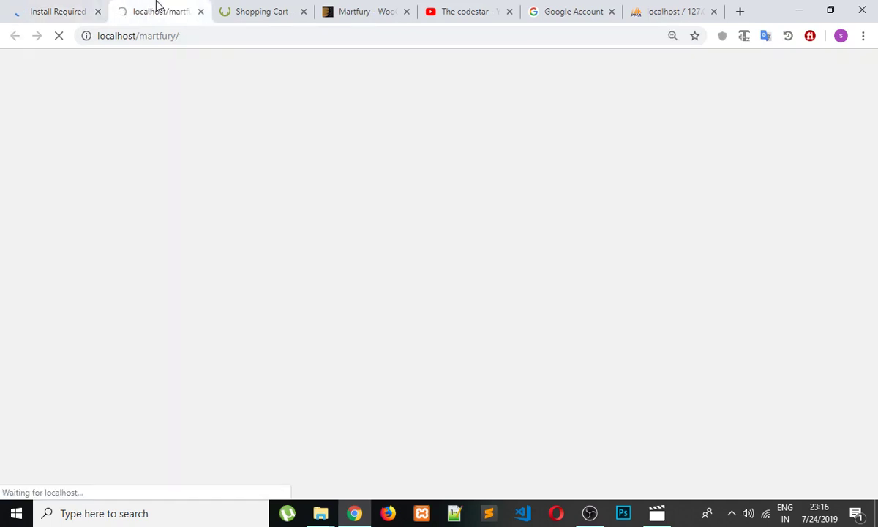
scroll(538, 196, "down", 1)
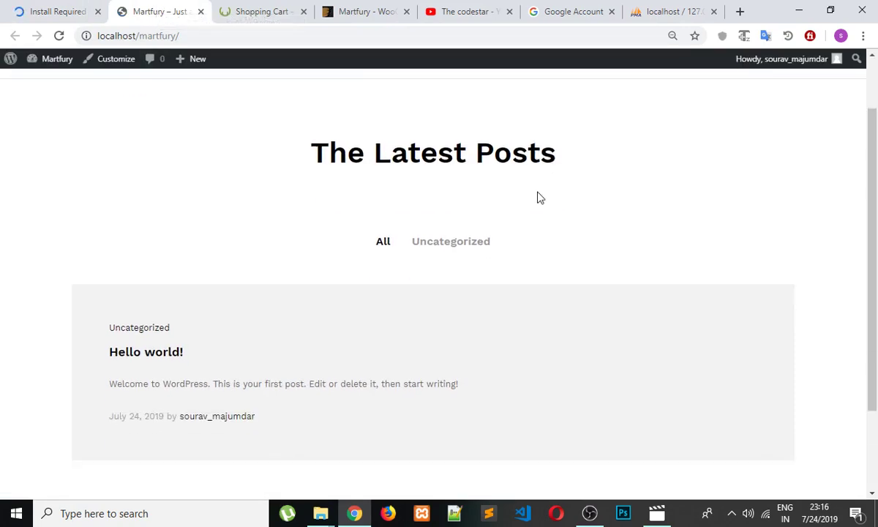
scroll(623, 207, "up", 1)
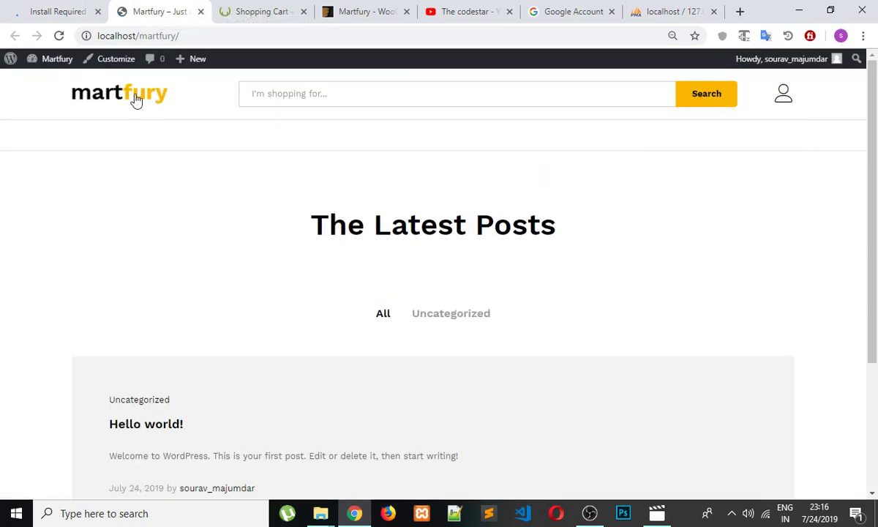
scroll(314, 219, "down", 3)
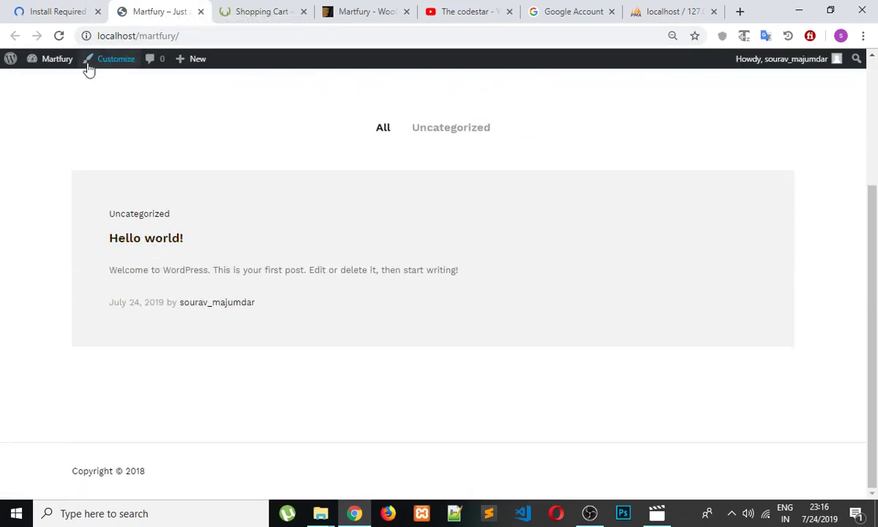
scroll(88, 68, "up", 3)
- Return to the Install Required Plugins page, reload it and try to bulk-activate all the remaining recommended plugins
left_click(55, 11)
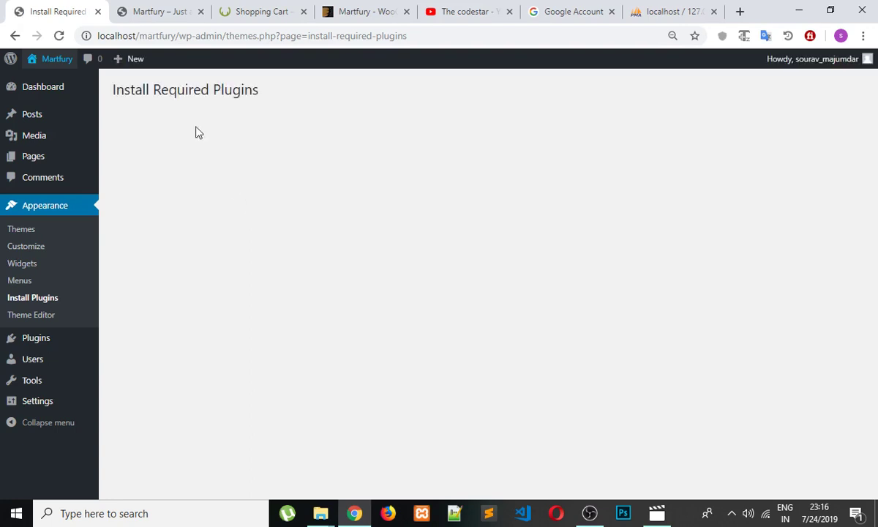
left_click(59, 36)
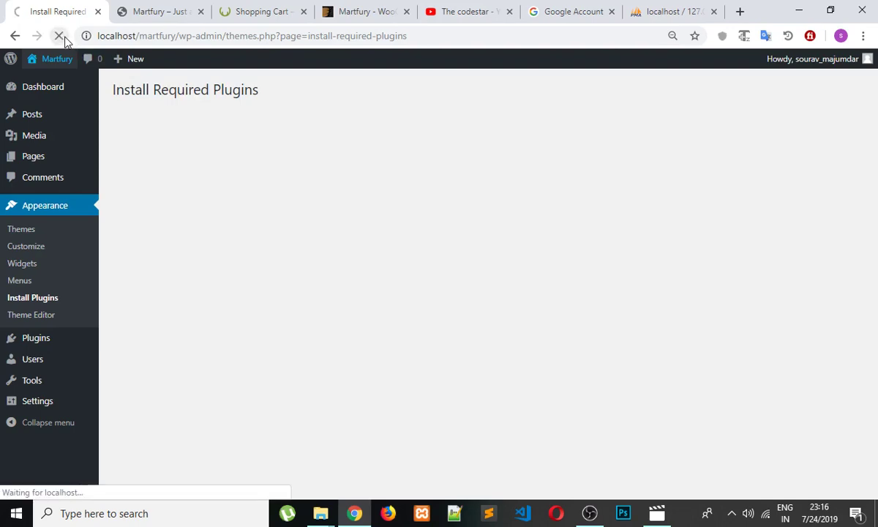
scroll(246, 300, "down", 3)
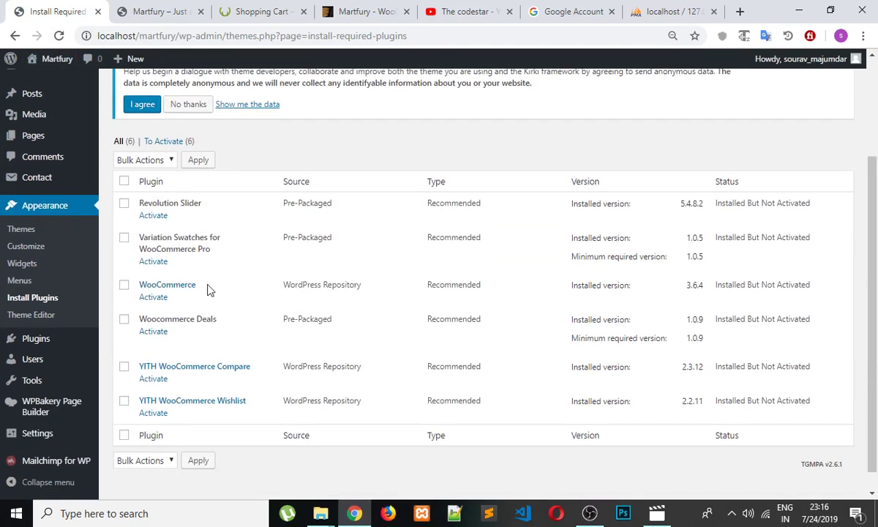
scroll(161, 227, "up", 1)
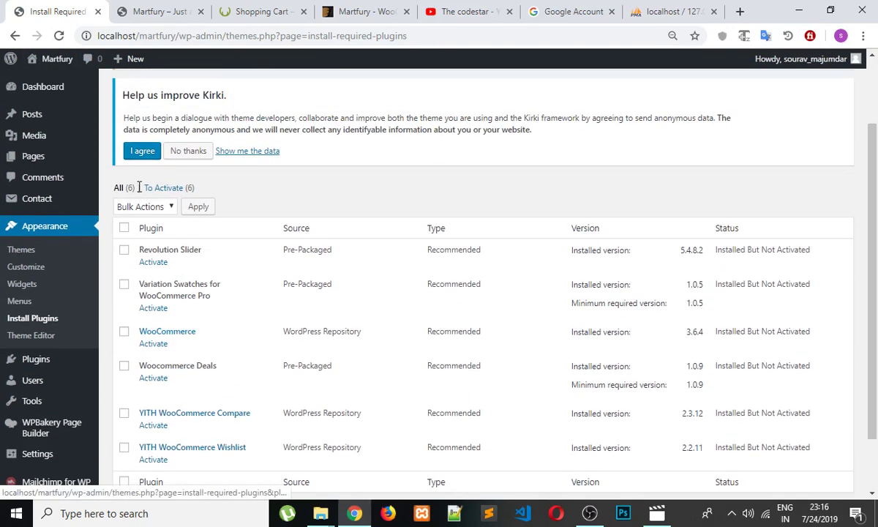
left_click(123, 228)
left_click(145, 206)
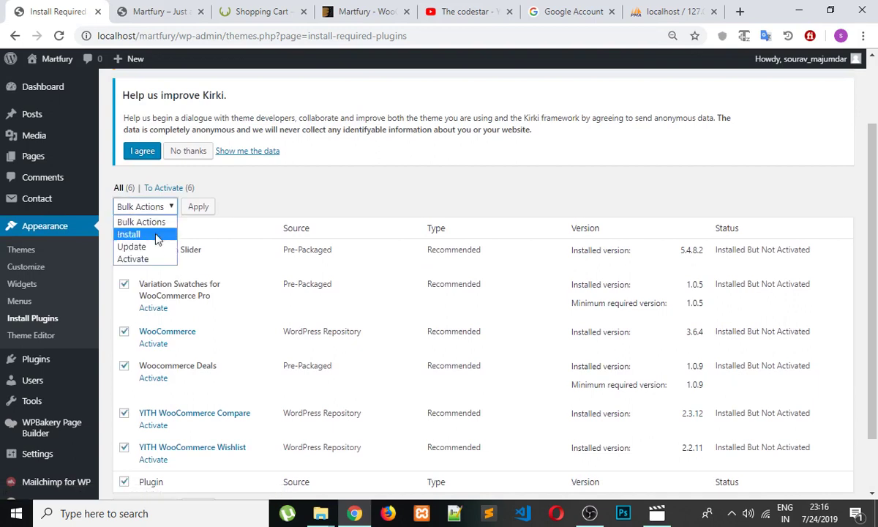
left_click(143, 259)
left_click(199, 211)
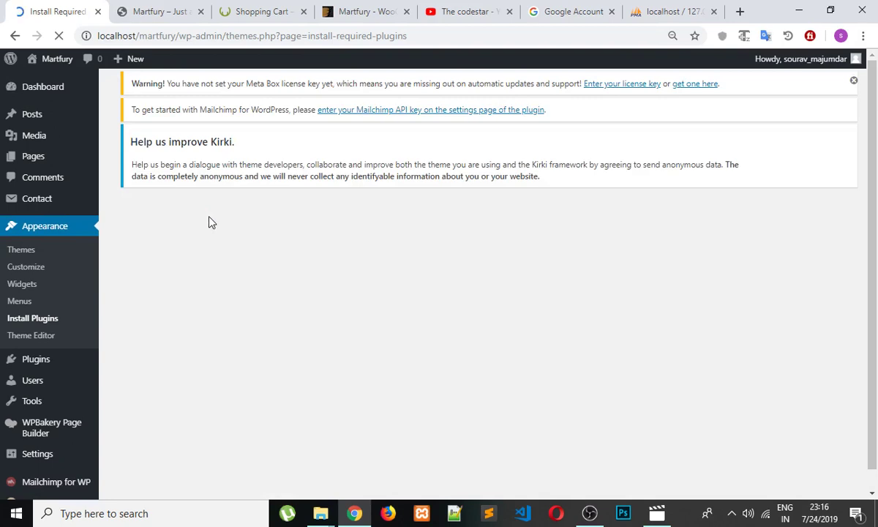
- Open the list of installed plugins and delete the Hello Dolly plugin
scroll(53, 352, "down", 1)
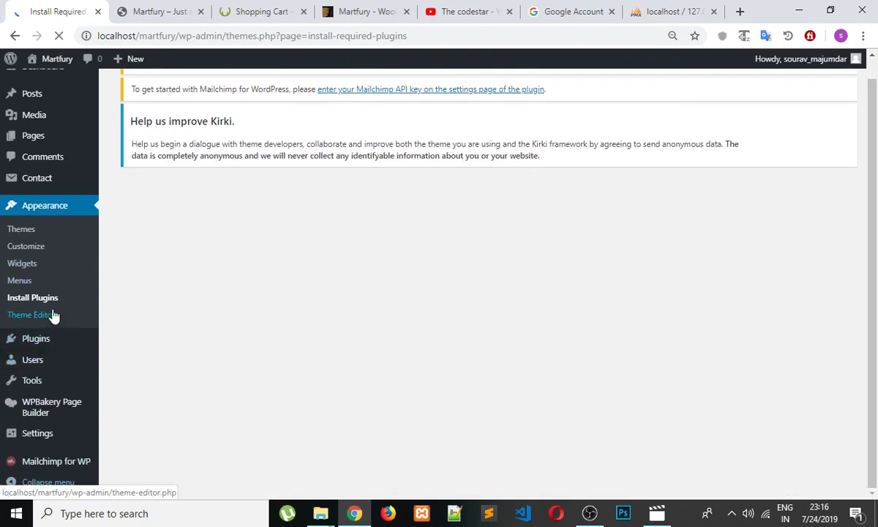
mouse_move(41, 348)
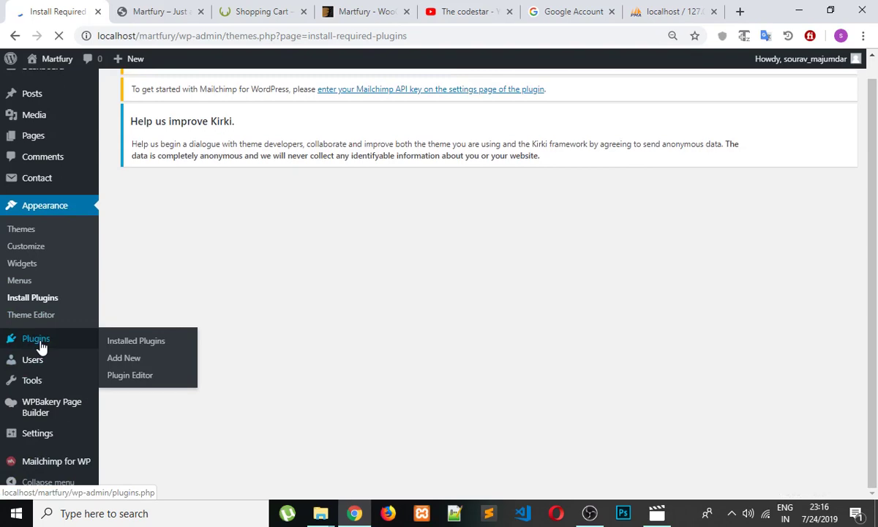
left_click(40, 344)
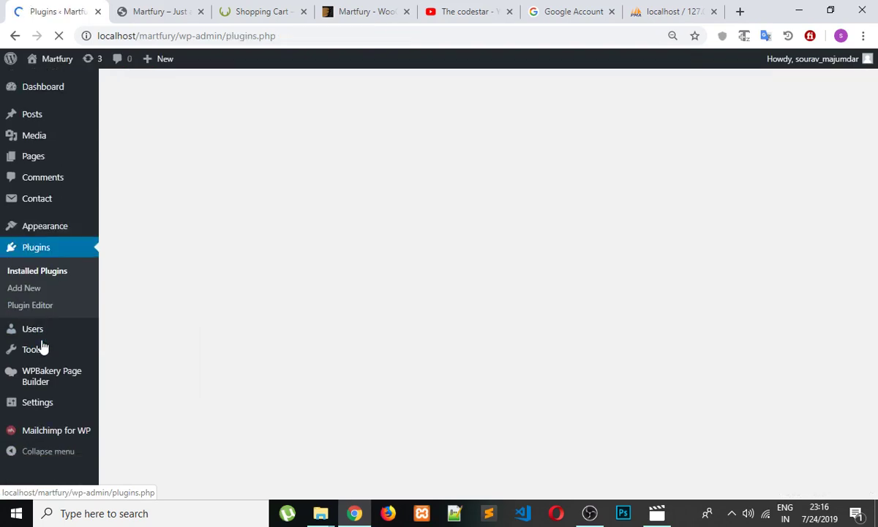
scroll(234, 367, "down", 3)
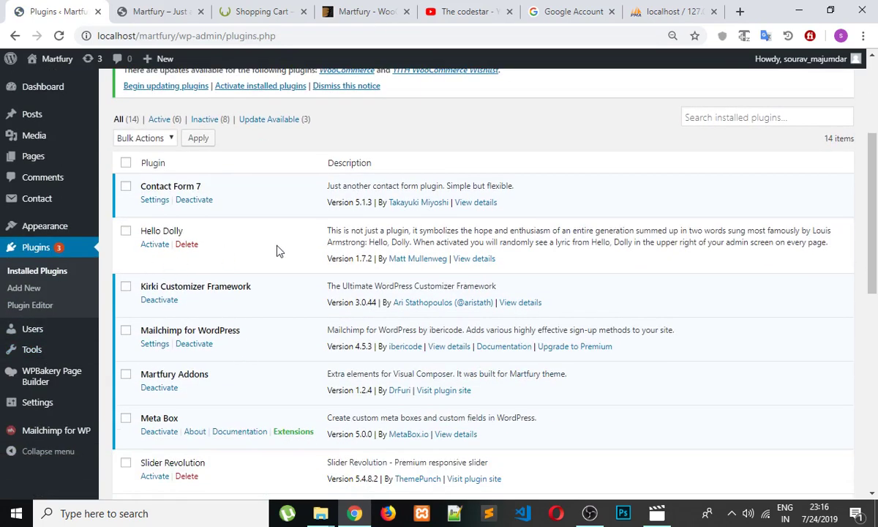
left_click(188, 244)
left_click(507, 112)
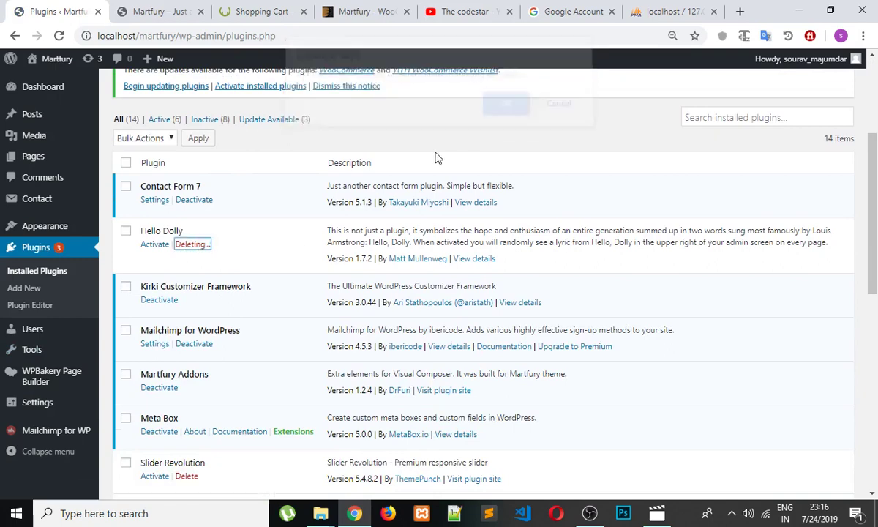
- Select the inactive Slider Revolution, Soo Demo Importer, WooCommerce, WooCommerce Deals, WooCommerce Variation Swatches Pro, YITH WooCommerce Compare and YITH WooCommerce Wishlist plugins
scroll(349, 209, "down", 3)
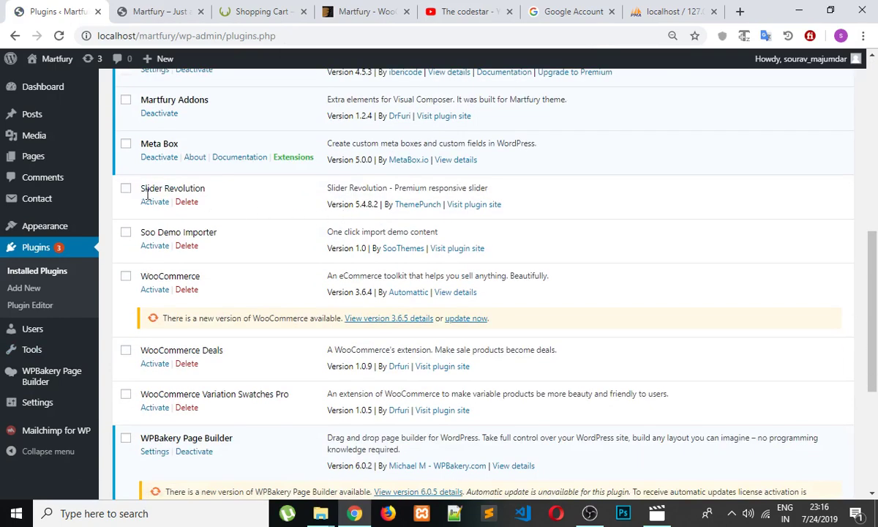
left_click(125, 189)
left_click(126, 232)
left_click(126, 276)
left_click(126, 350)
left_click(126, 395)
scroll(125, 372, "down", 4)
left_click(126, 268)
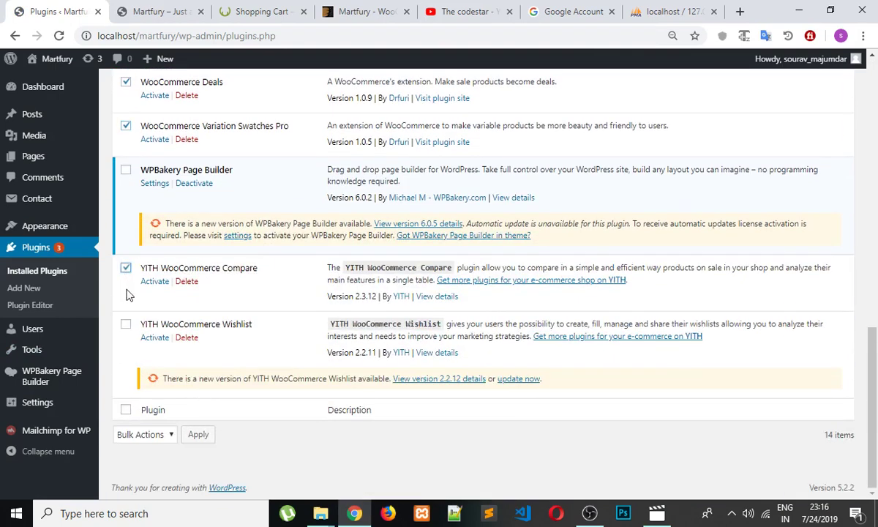
left_click(125, 325)
- Select every plugin in the installed plugins list and apply the Activate bulk action to them
scroll(172, 330, "up", 10)
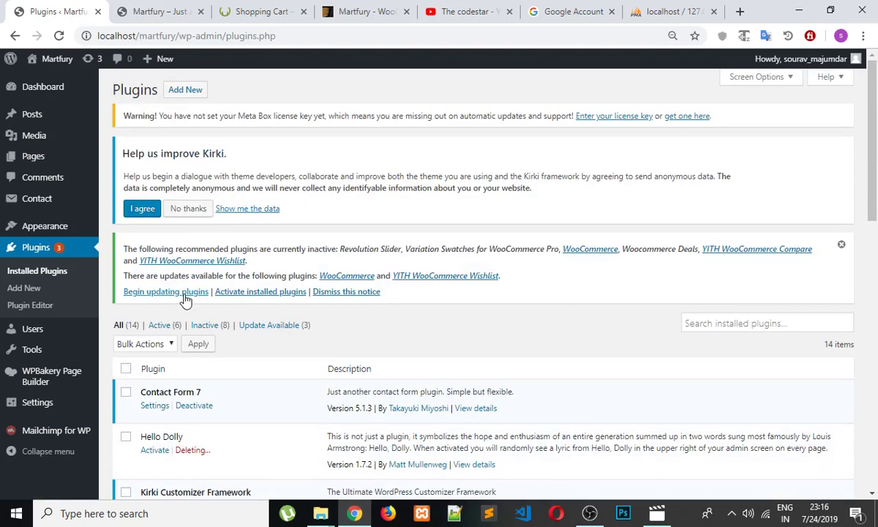
scroll(176, 322, "down", 1)
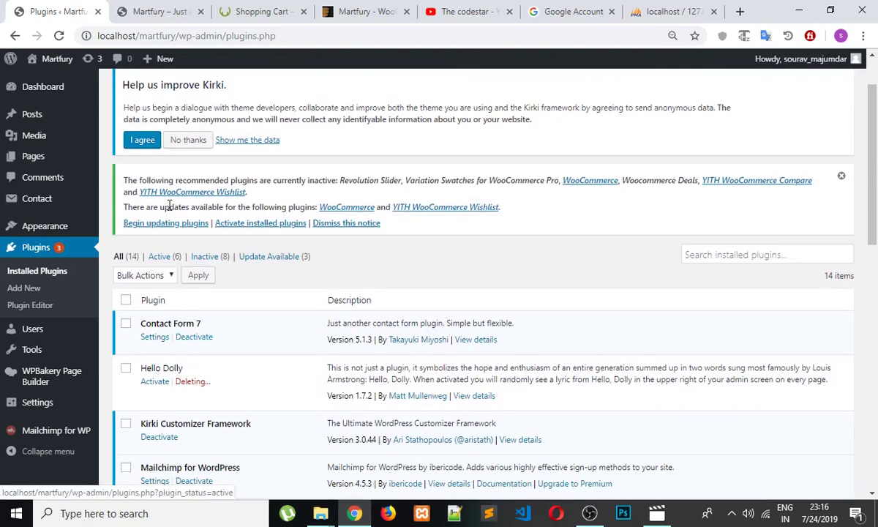
left_click(162, 272)
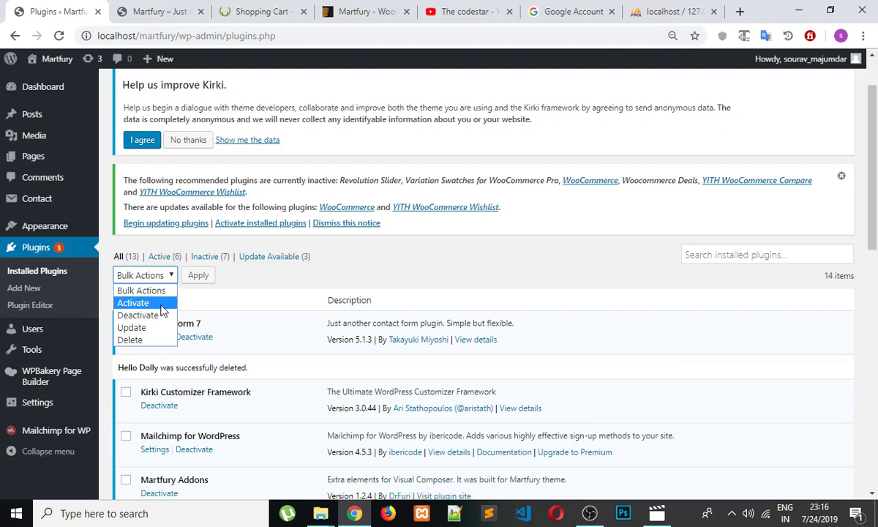
left_click(247, 274)
left_click(125, 301)
left_click(159, 277)
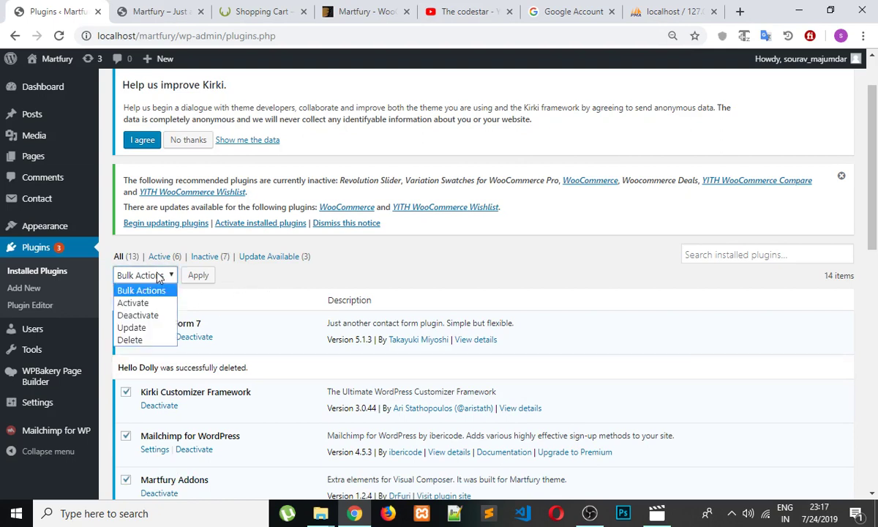
left_click(150, 303)
left_click(199, 276)
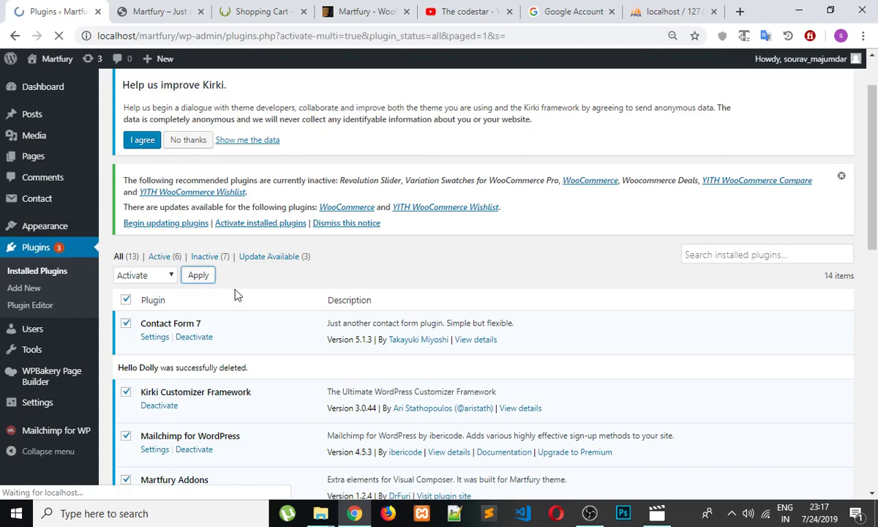
- Check the activation state of all the installed plugins and reload the site's homepage to inspect its header
scroll(261, 272, "down", 5)
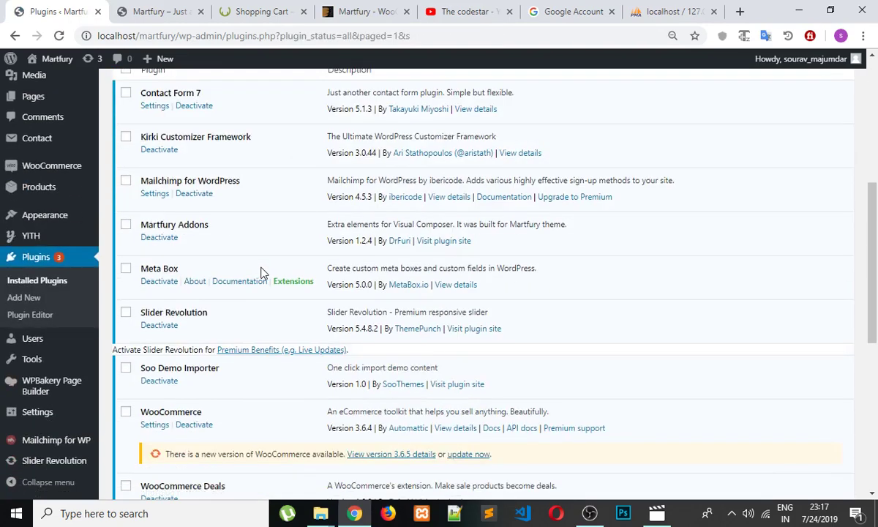
scroll(264, 276, "up", 3)
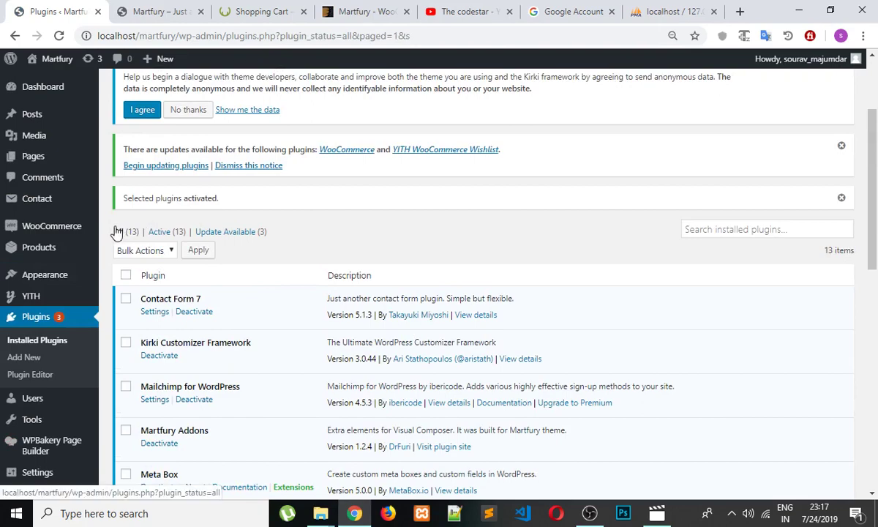
left_click_drag(117, 231, 219, 249)
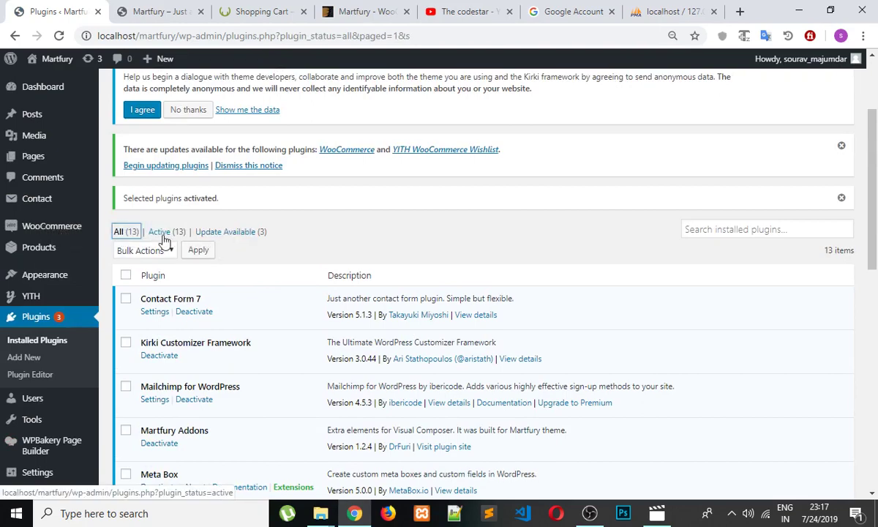
scroll(297, 304, "down", 4)
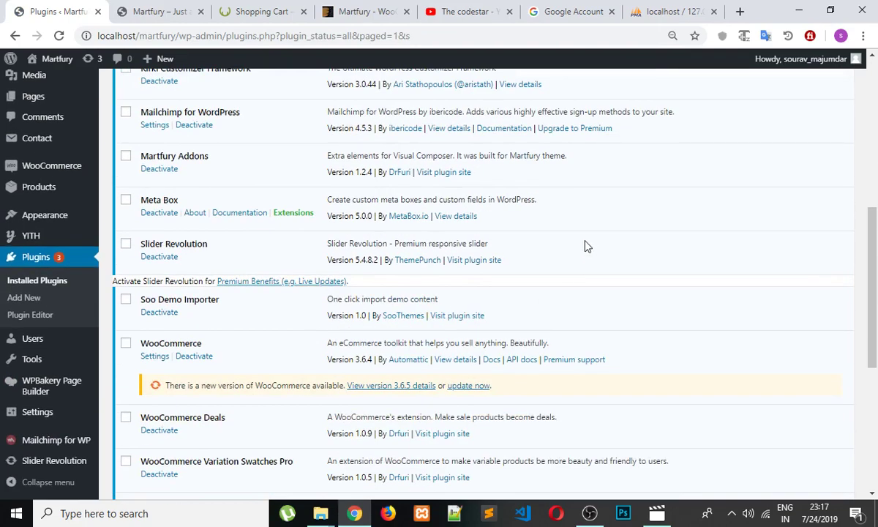
scroll(585, 245, "down", 4)
scroll(572, 255, "up", 12)
left_click(157, 14)
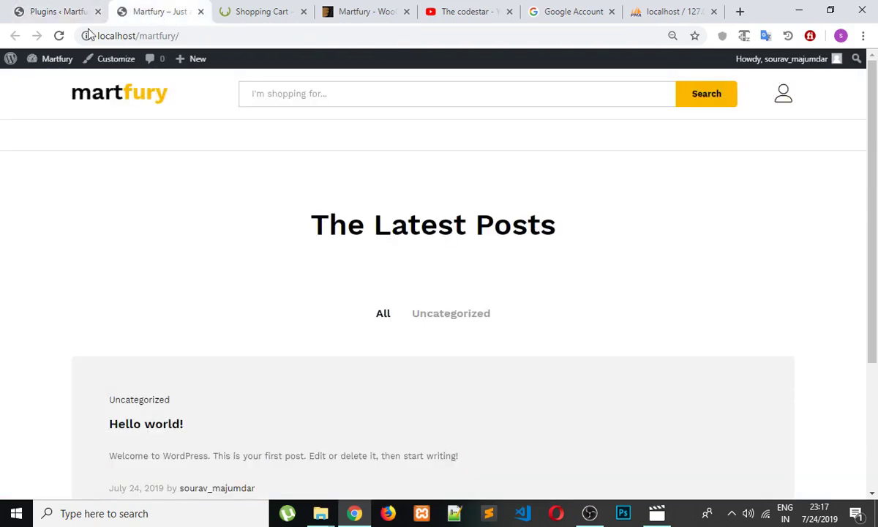
left_click(59, 36)
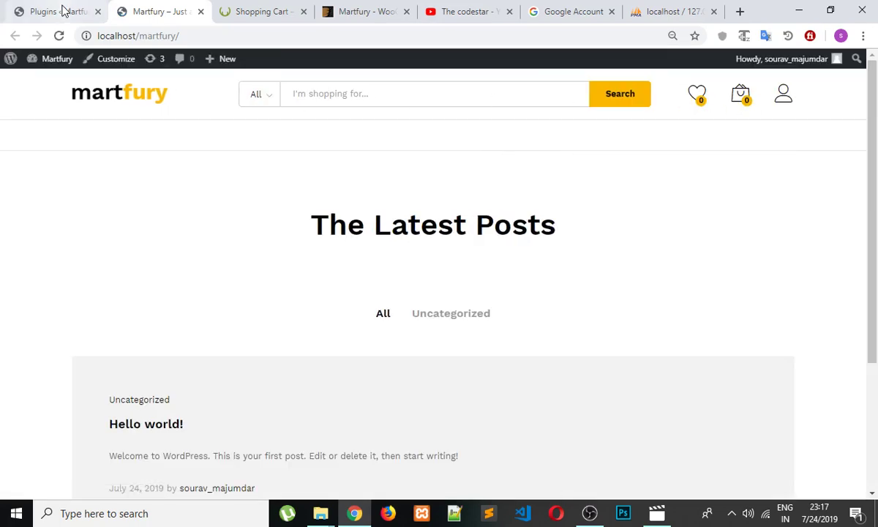
- Return to the WordPress admin, open the Import Demo Data page under Appearance and look over the available demo layouts
left_click(63, 11)
scroll(88, 264, "down", 3)
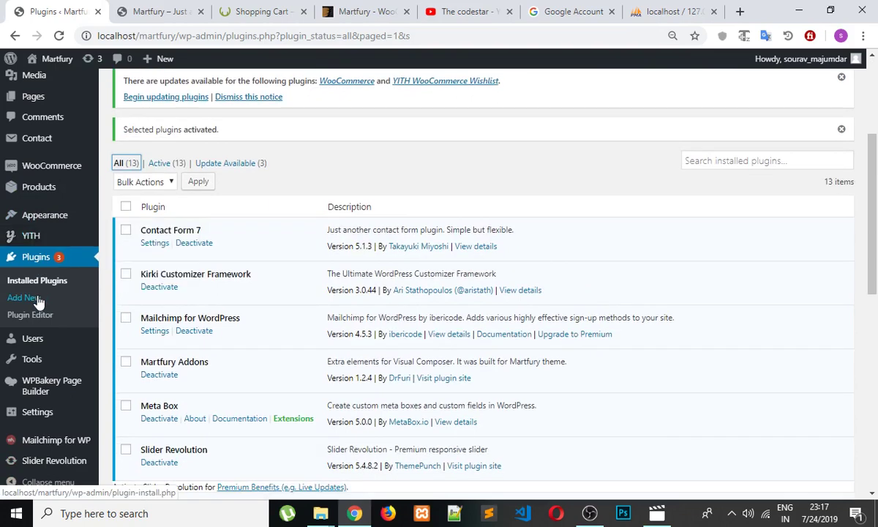
mouse_move(42, 225)
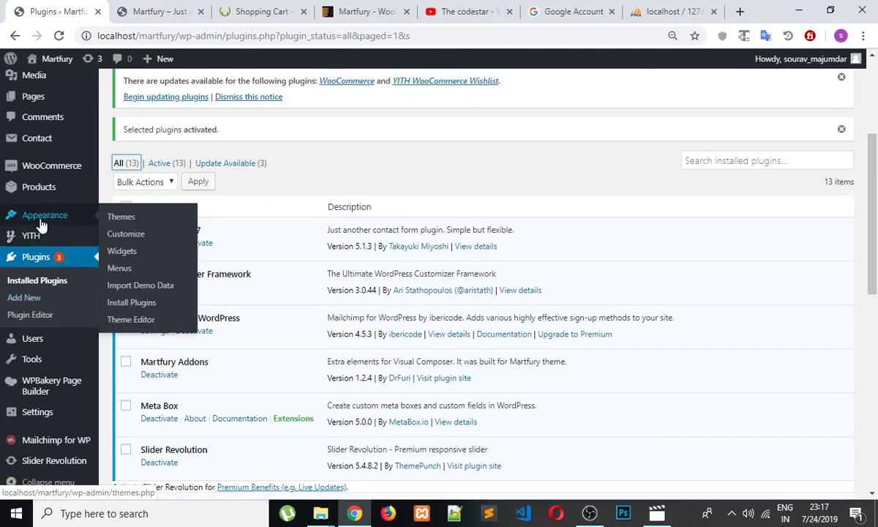
left_click(140, 292)
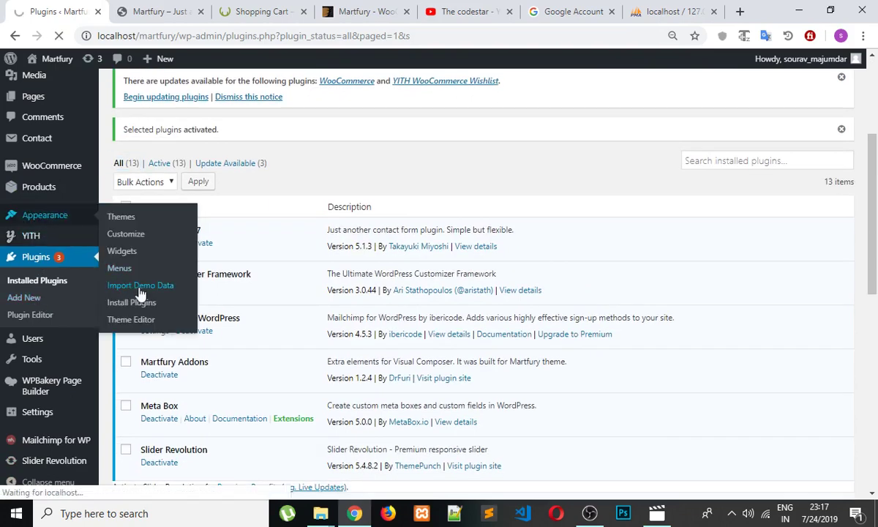
scroll(164, 291, "down", 4)
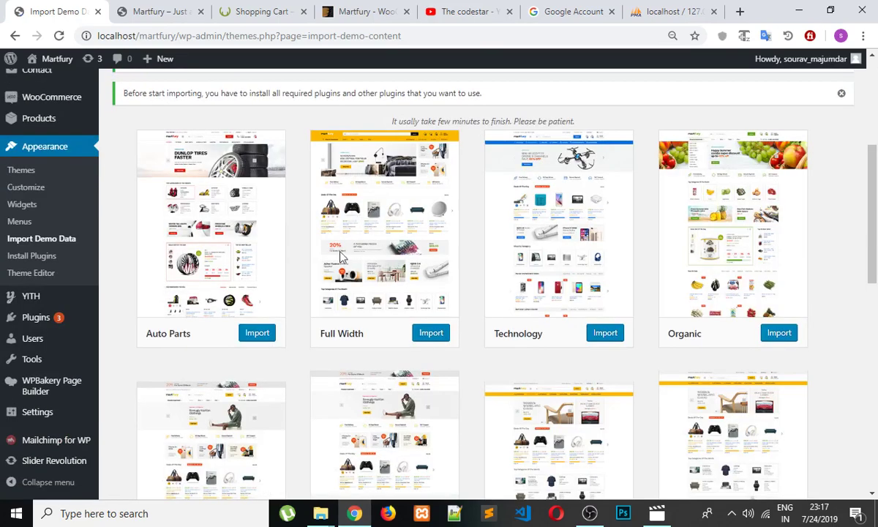
scroll(621, 278, "down", 7)
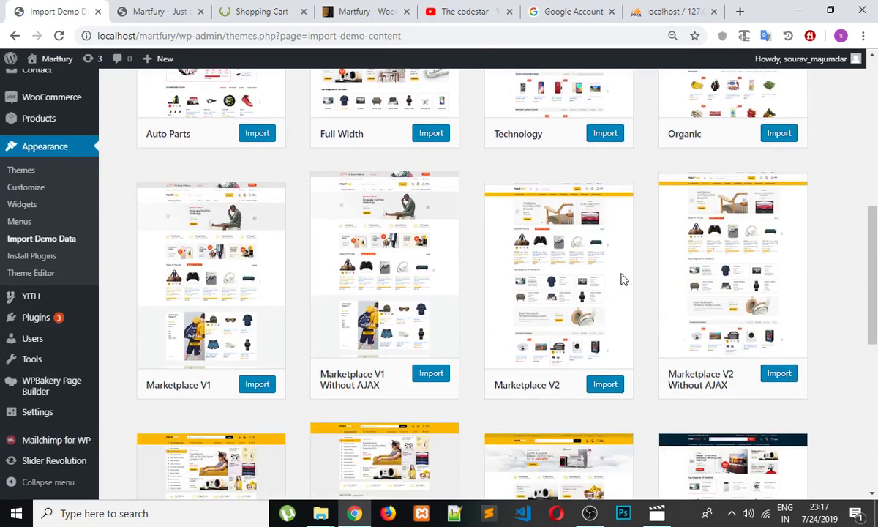
scroll(482, 277, "up", 3)
scroll(482, 277, "up", 8)
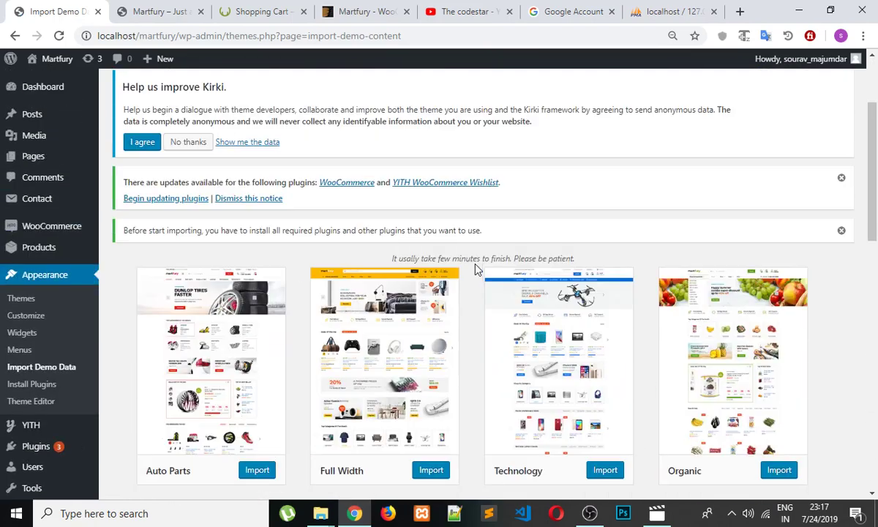
- Start importing the Full Width demo content and follow its import progress
scroll(415, 260, "down", 3)
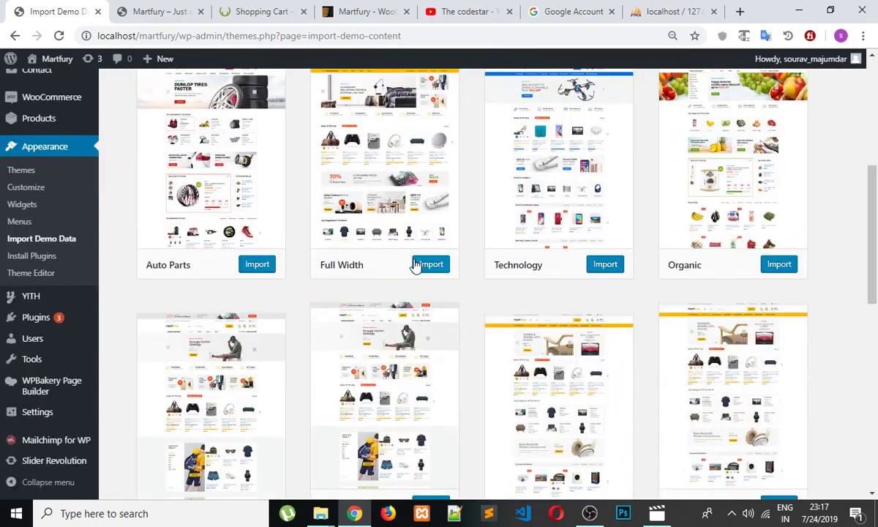
triple_click(331, 265)
left_click_drag(149, 260, 191, 265)
left_click(428, 266)
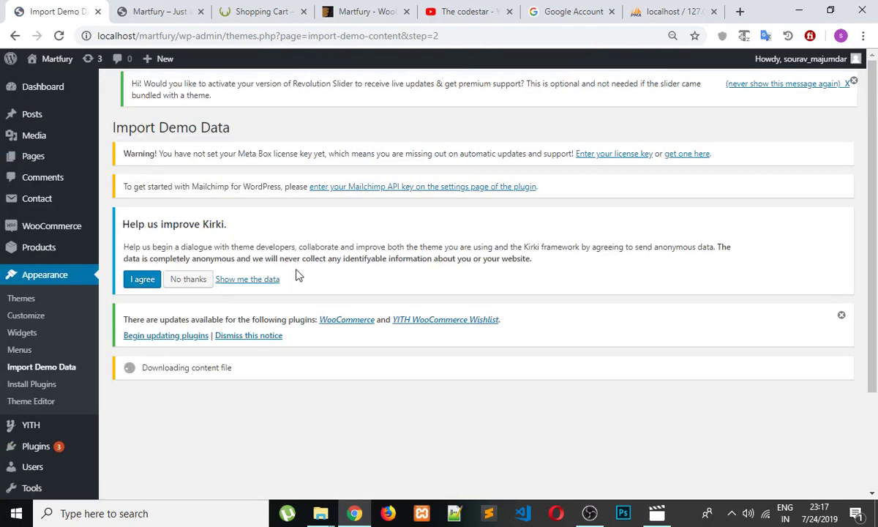
scroll(206, 230, "down", 3)
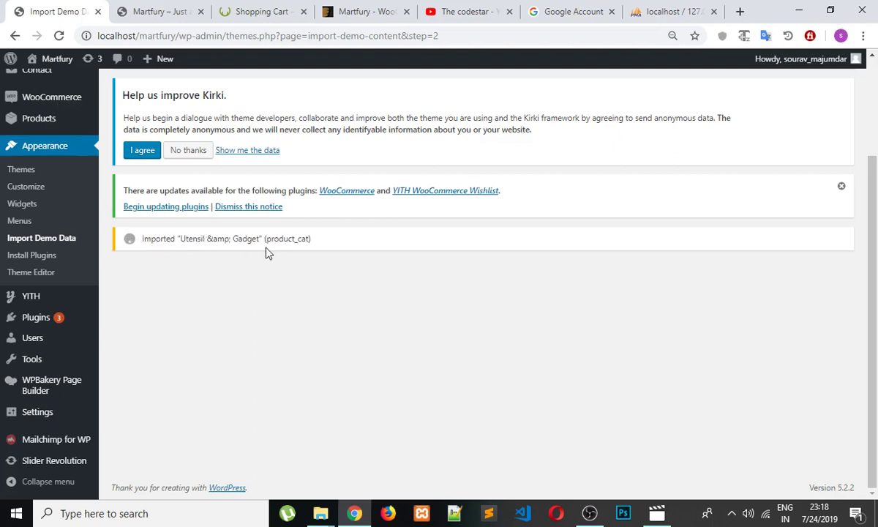
- Reload the site's homepage while the demo import runs, inspect its content and return to the import progress page
left_click(172, 9)
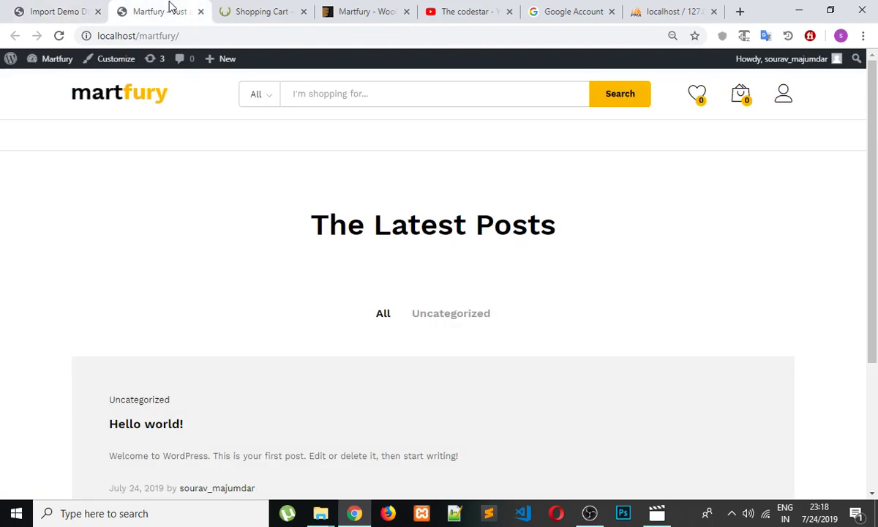
left_click(62, 39)
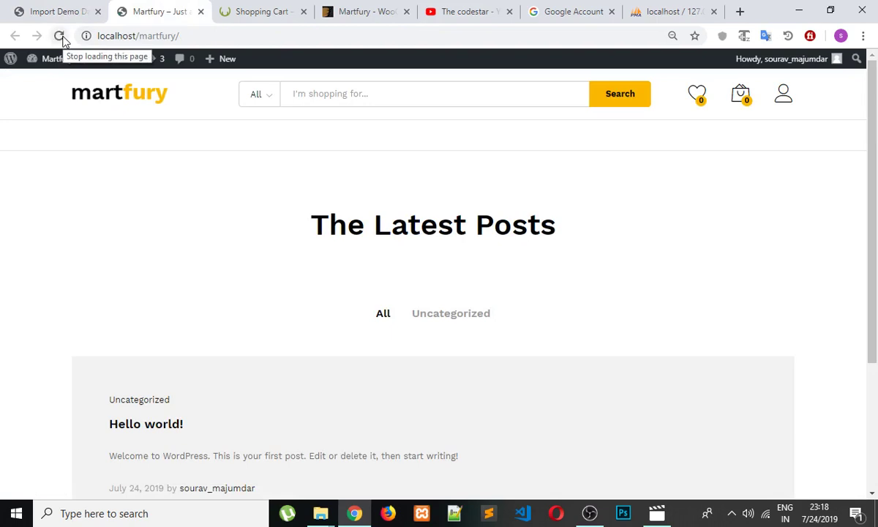
left_click(52, 11)
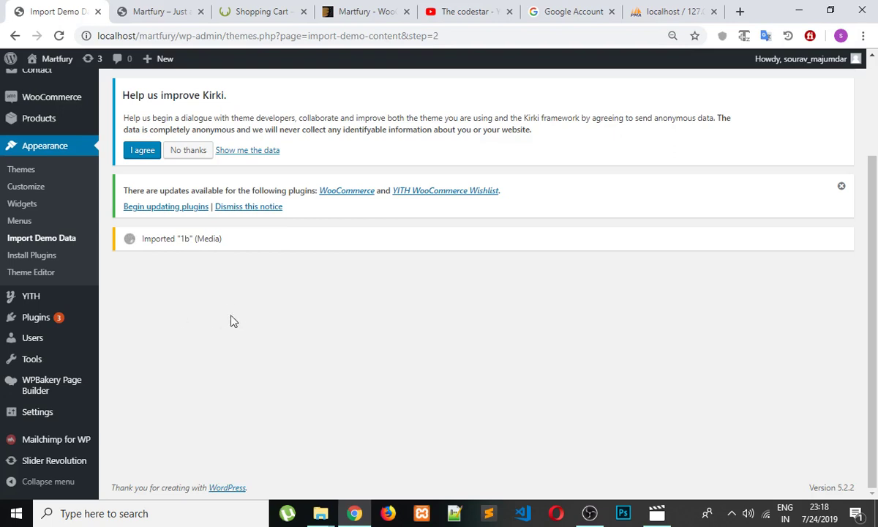
left_click(158, 12)
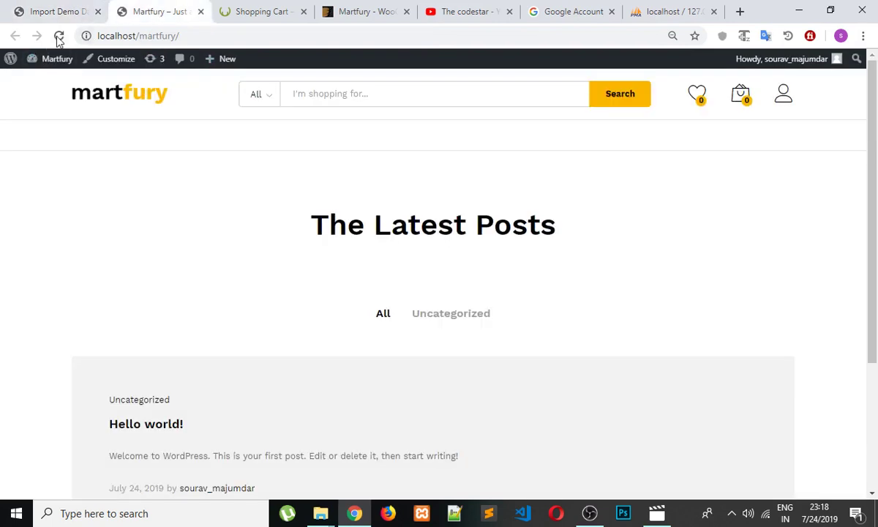
left_click(58, 35)
scroll(476, 318, "down", 3)
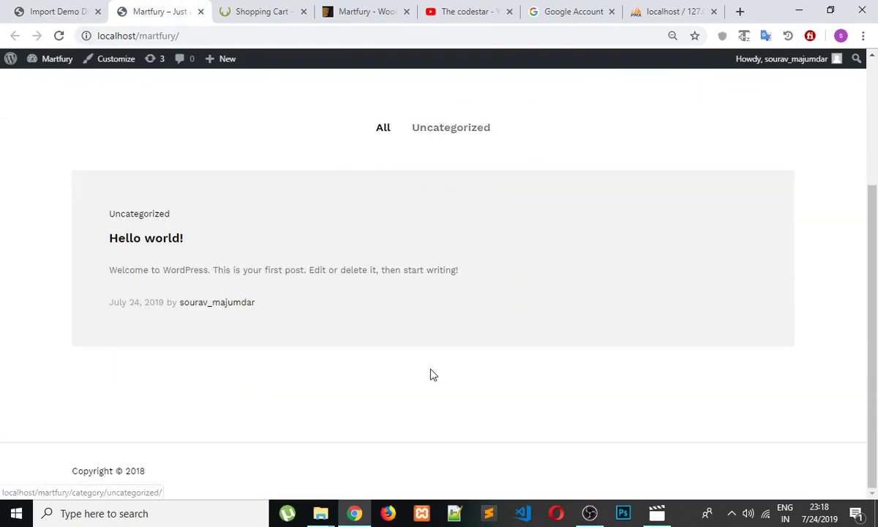
scroll(431, 369, "up", 3)
left_click(53, 8)
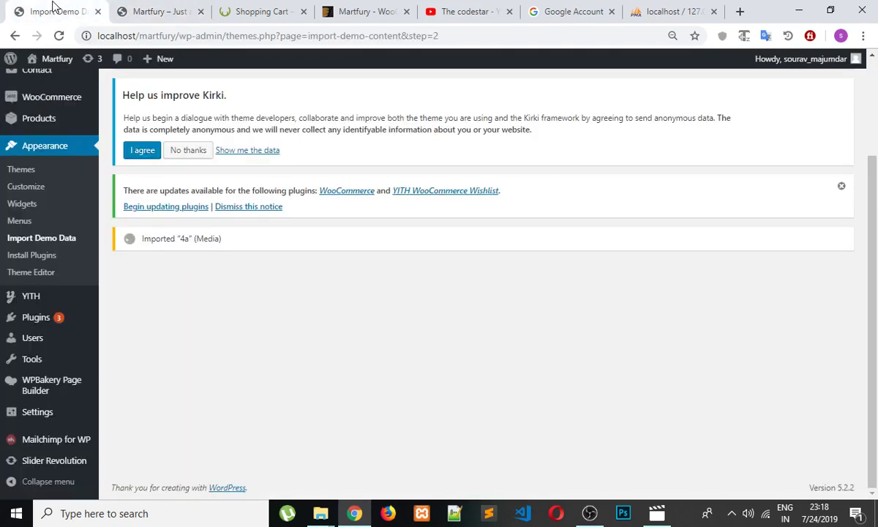
- Open the site's General settings in a new browser tab, leaving the demo import running
mouse_move(43, 443)
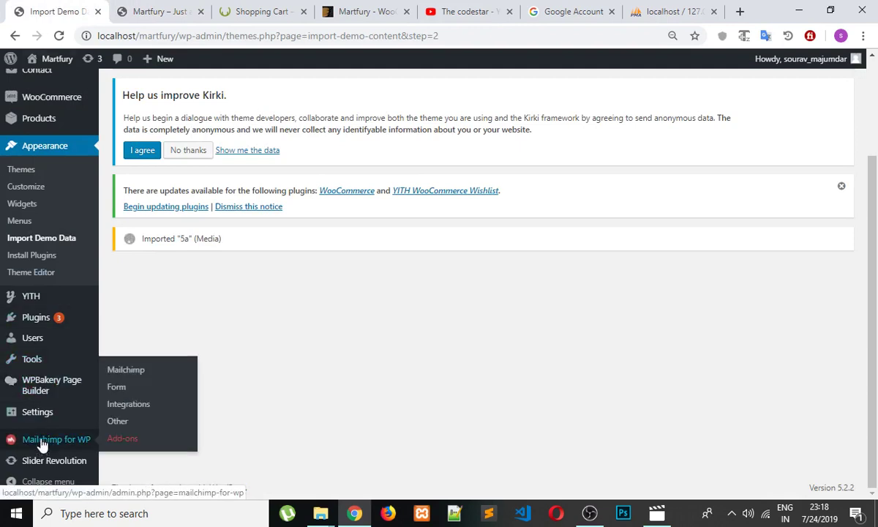
right_click(34, 404)
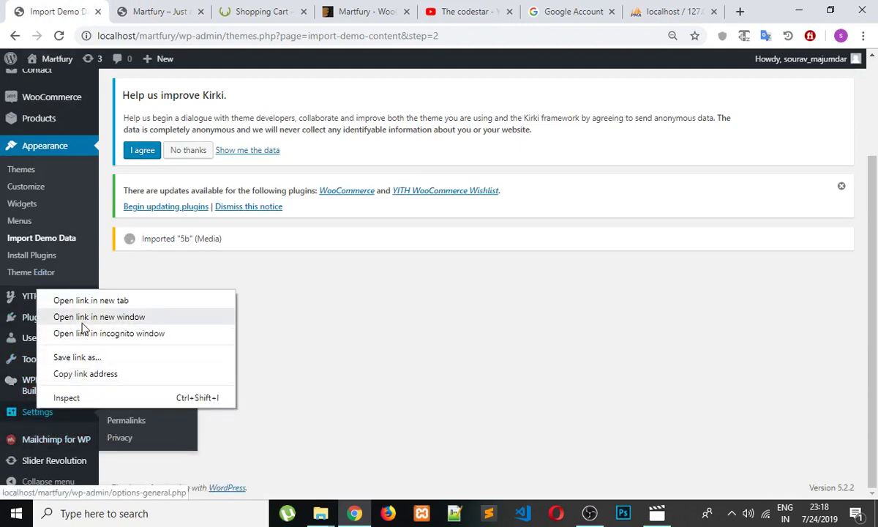
left_click(88, 281)
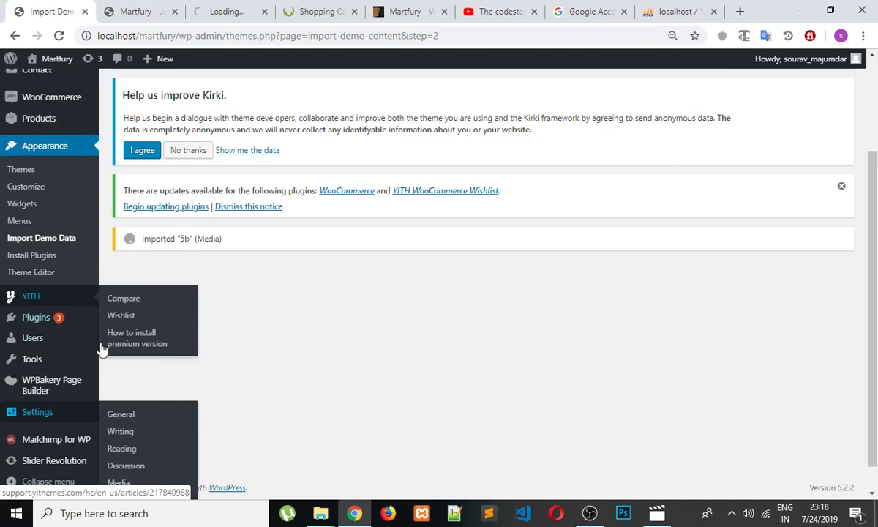
left_click(224, 15)
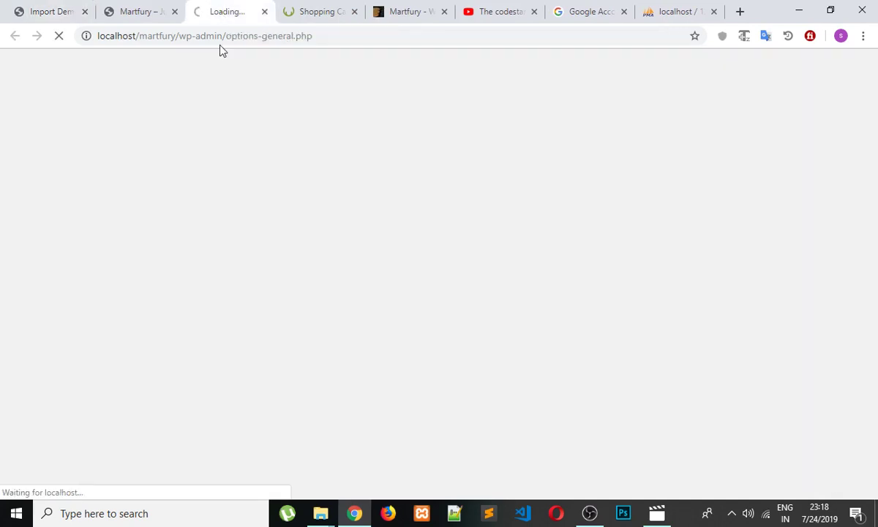
- Look over the General settings, including timezone, date and time formats, and open the Reading settings
scroll(145, 202, "down", 7)
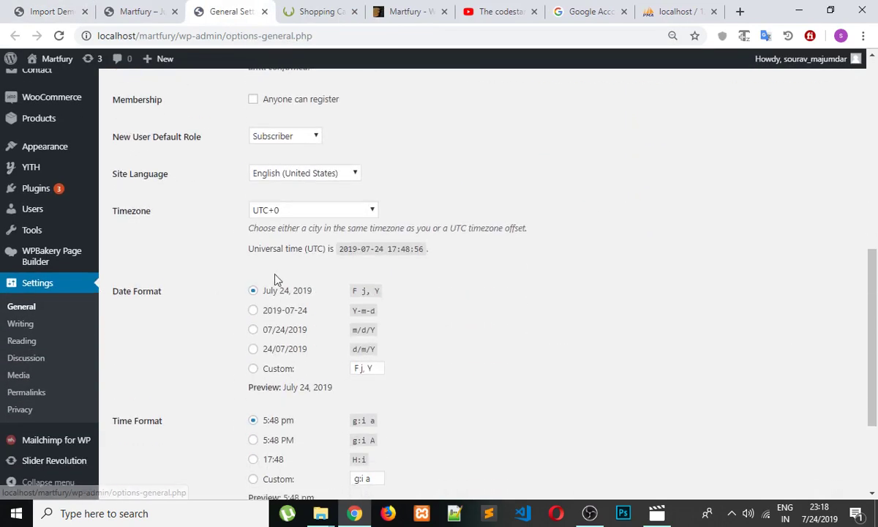
scroll(278, 275, "up", 5)
scroll(284, 261, "down", 7)
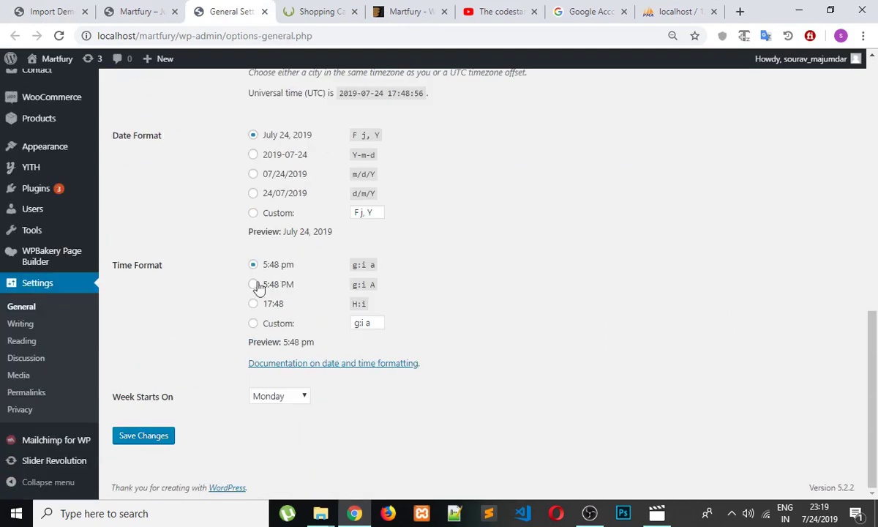
scroll(80, 322, "up", 1)
left_click(26, 411)
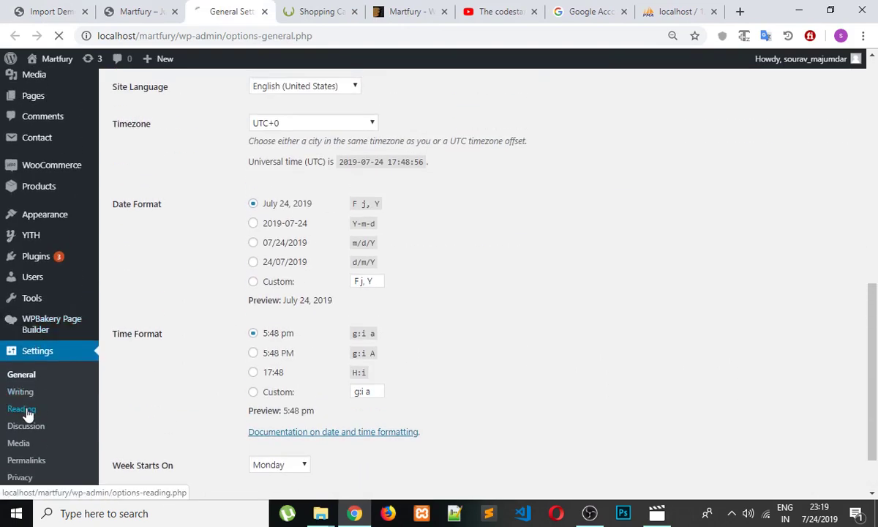
- In the Reading settings, switch the homepage display to a static page and check the choices for Homepage and Posts page
scroll(290, 375, "down", 4)
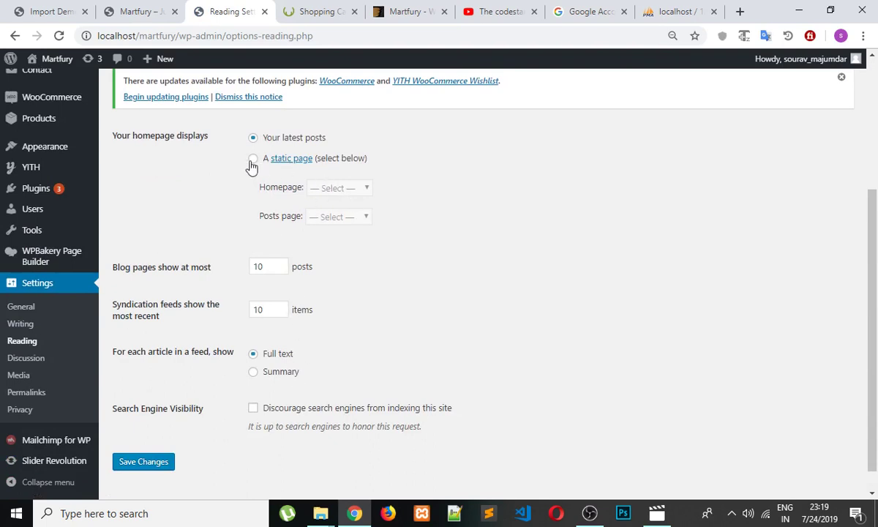
left_click(252, 159)
left_click(358, 194)
left_click(357, 193)
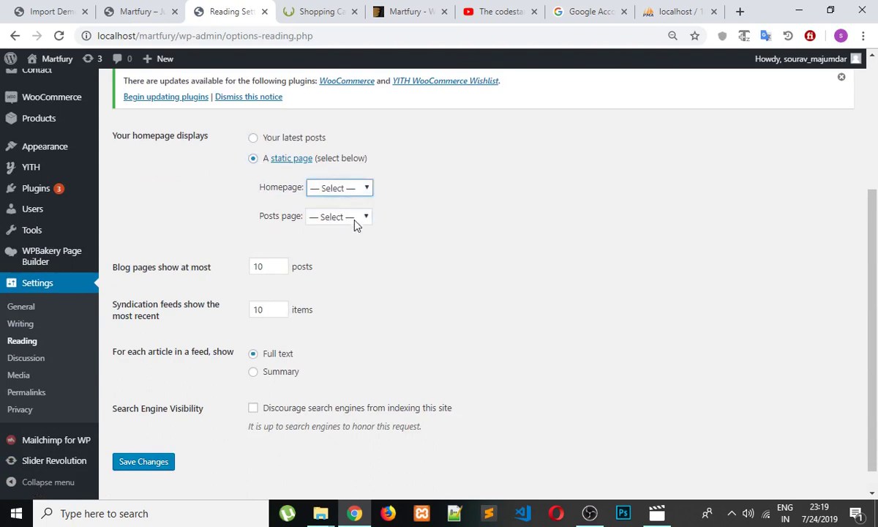
left_click(357, 220)
left_click(356, 219)
scroll(117, 318, "down", 1)
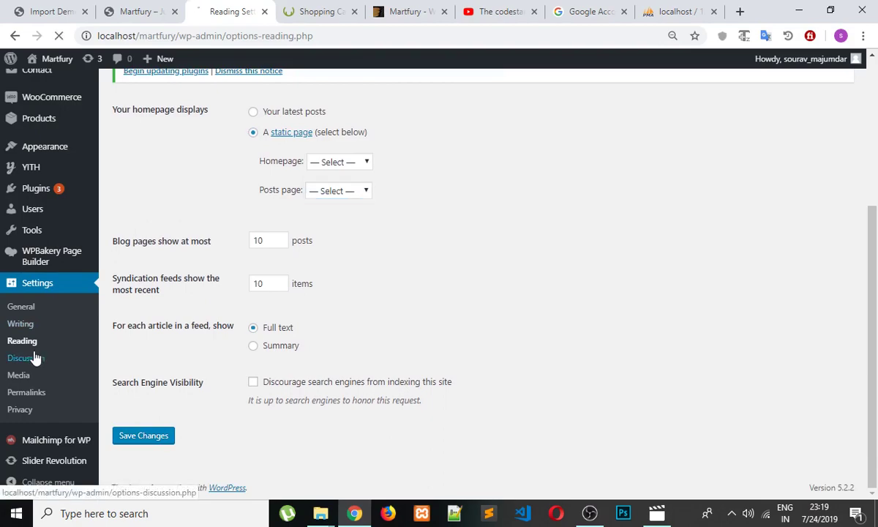
- Open the Discussion settings and look over the comment moderation, comment blacklist and avatar options
left_click(32, 358)
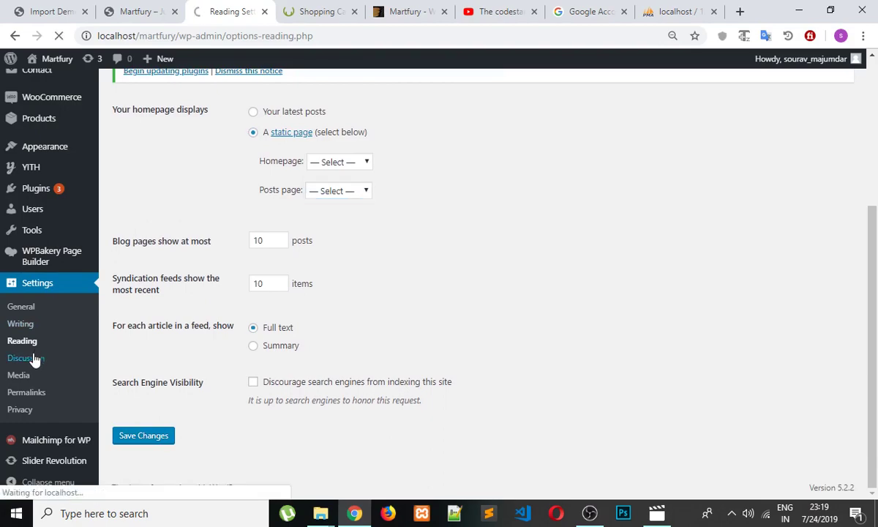
scroll(329, 333, "down", 15)
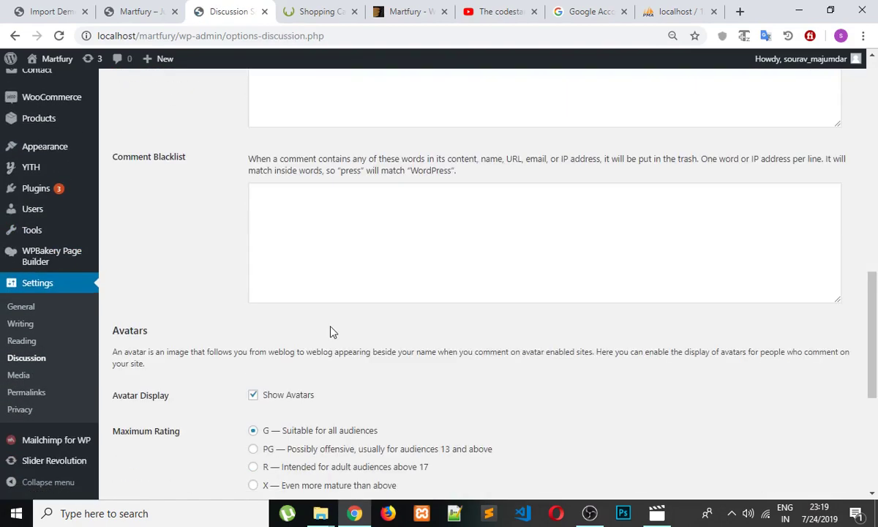
scroll(157, 358, "up", 5)
scroll(160, 358, "down", 4)
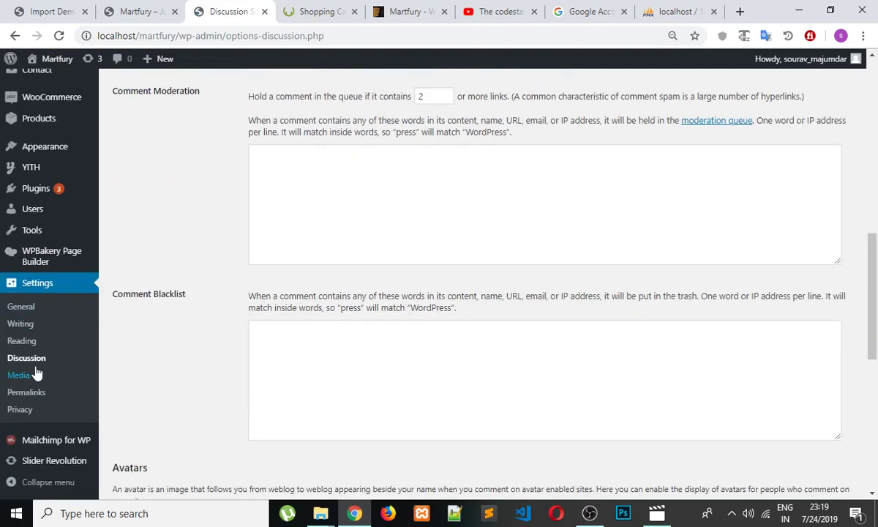
- Set the permalink structure to Post name in the Permalink settings and save the changes
left_click(28, 393)
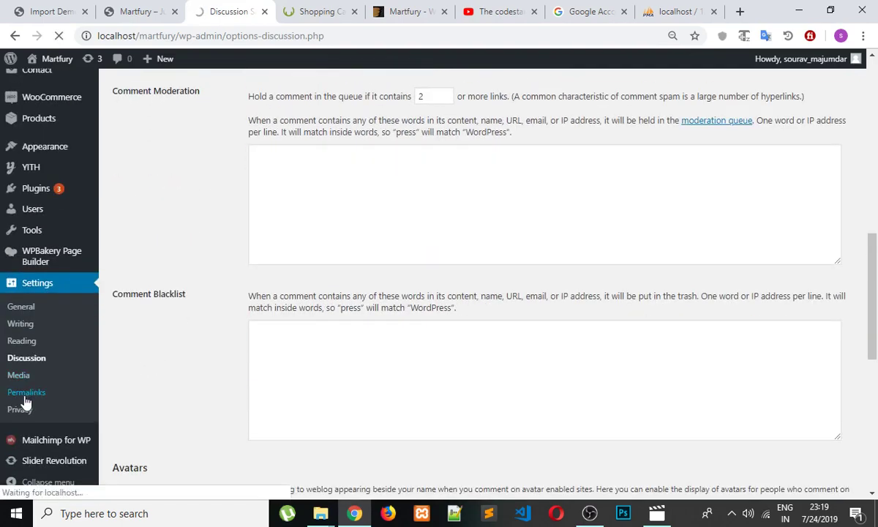
scroll(337, 263, "down", 6)
scroll(317, 284, "up", 3)
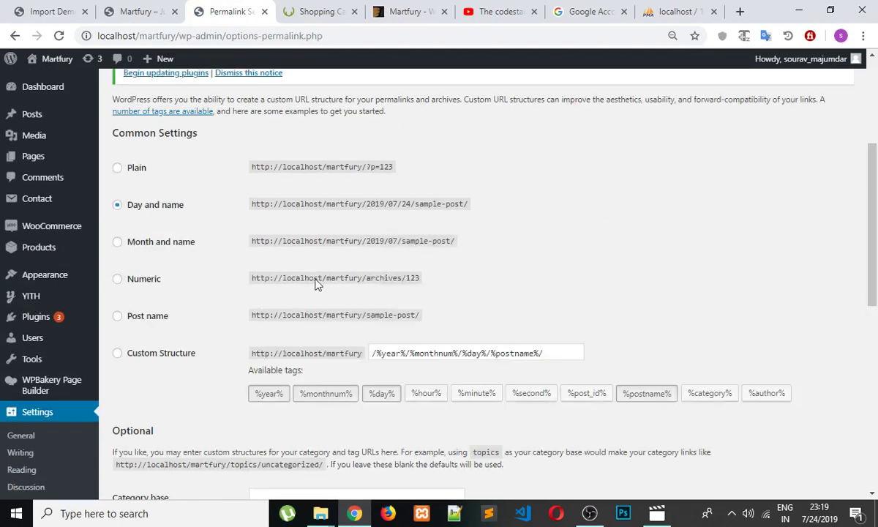
scroll(317, 284, "down", 3)
scroll(254, 279, "up", 3)
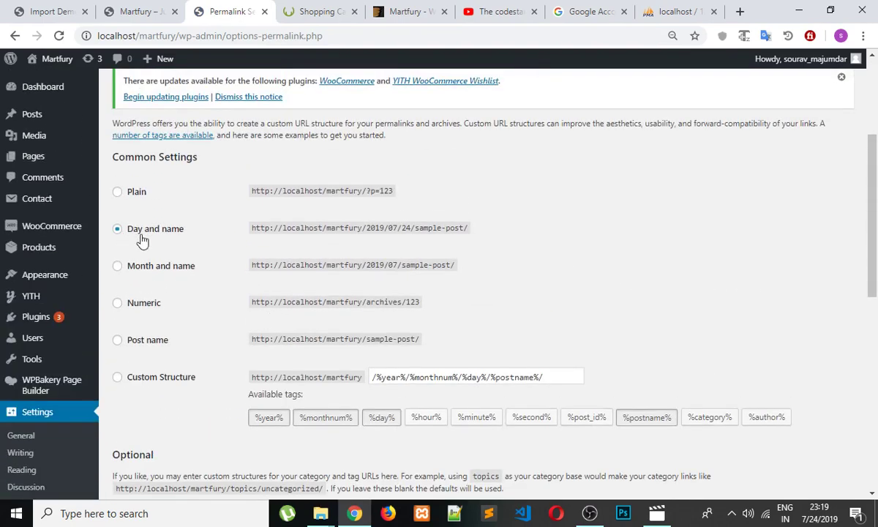
scroll(142, 241, "down", 2)
left_click(117, 204)
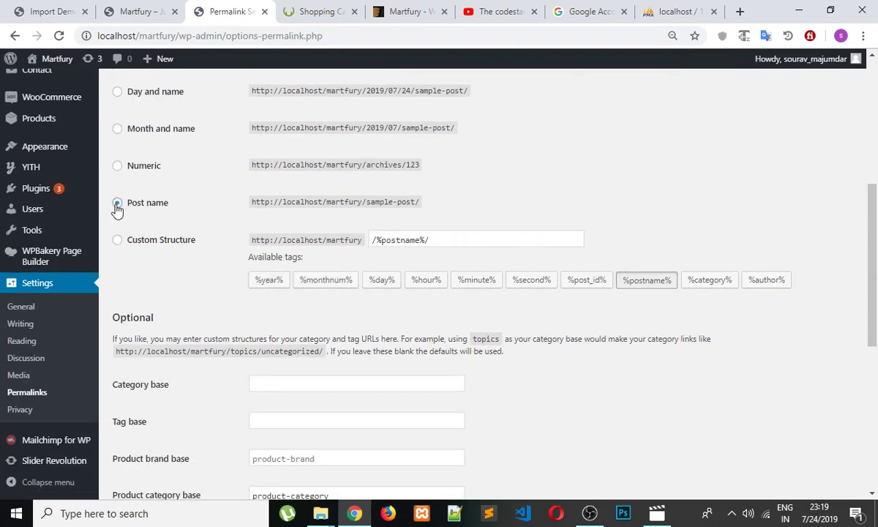
scroll(423, 262, "down", 5)
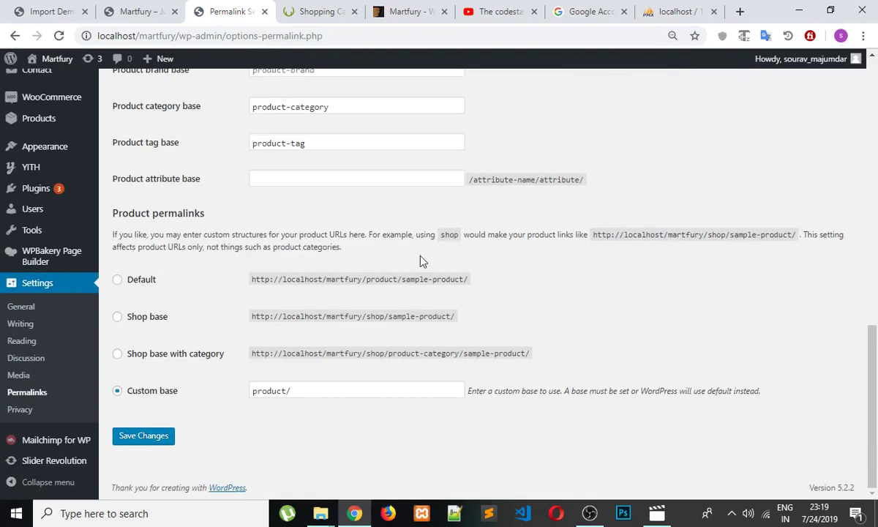
left_click(142, 437)
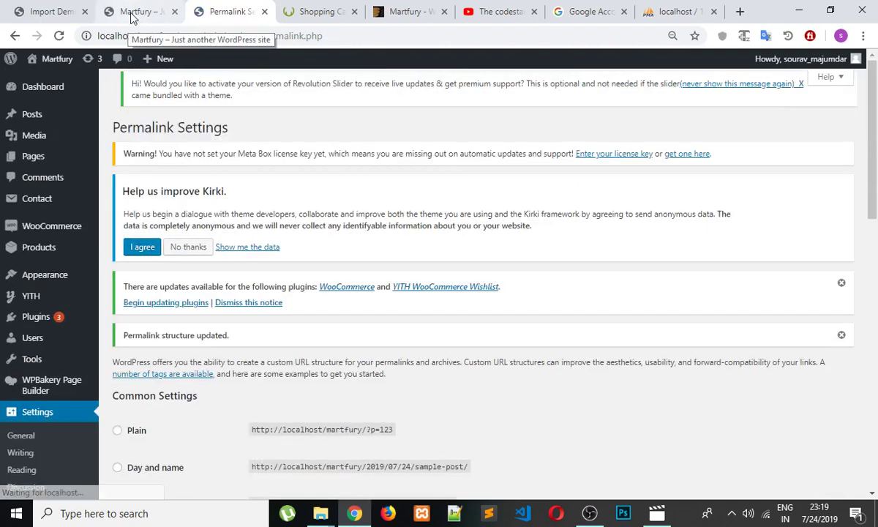
- Reload the site's homepage to check it after the permalink change, and return to the demo import progress
left_click(133, 13)
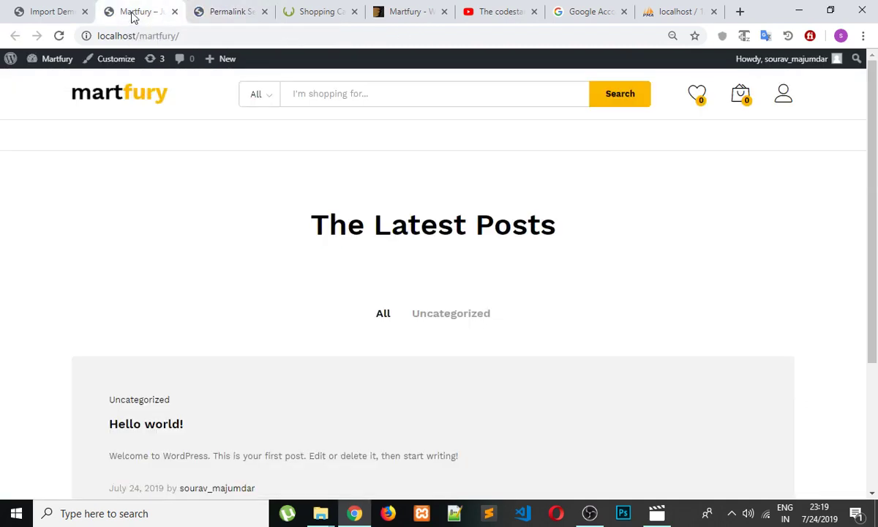
key("F5")
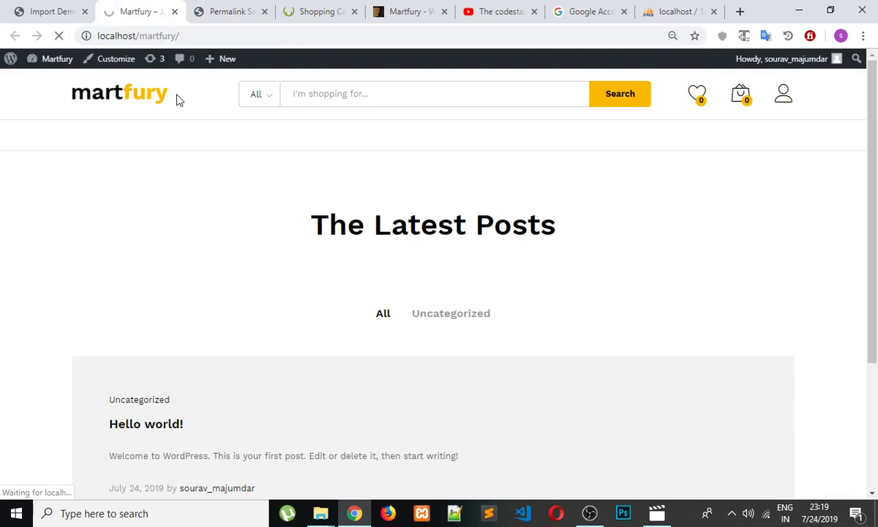
scroll(220, 204, "down", 3)
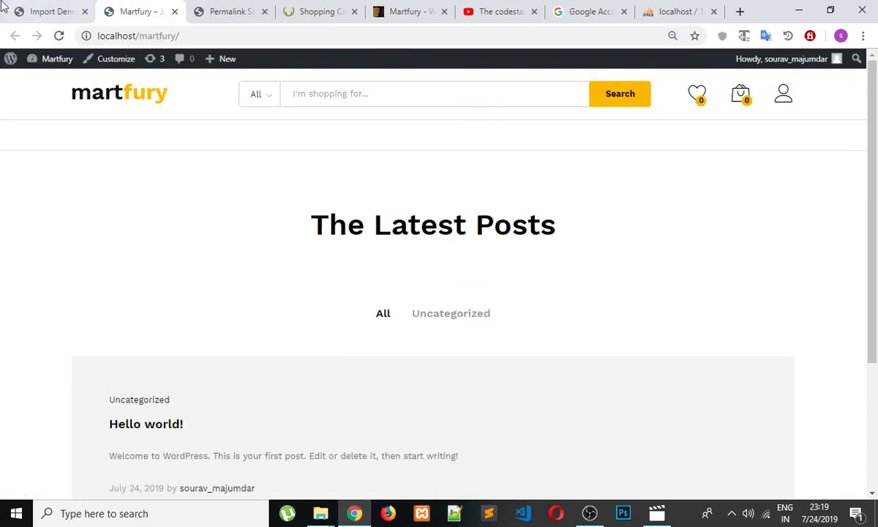
left_click(42, 13)
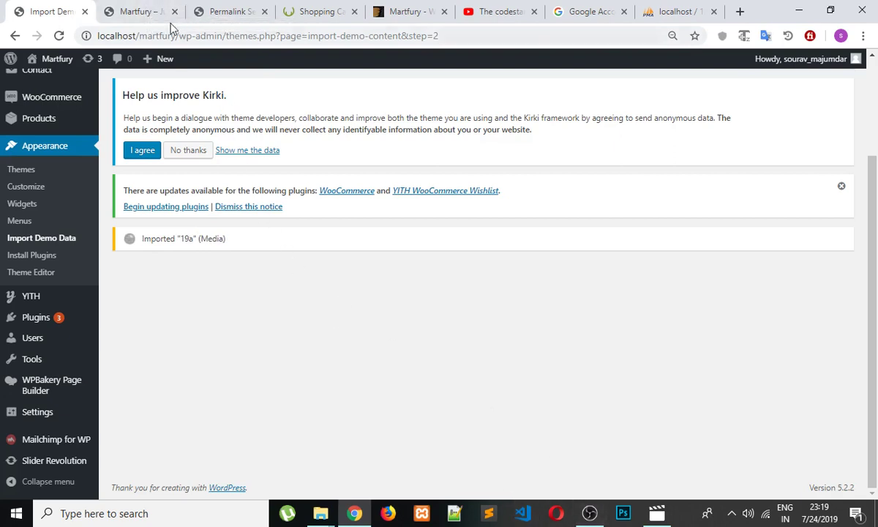
left_click(663, 516)
left_click(658, 515)
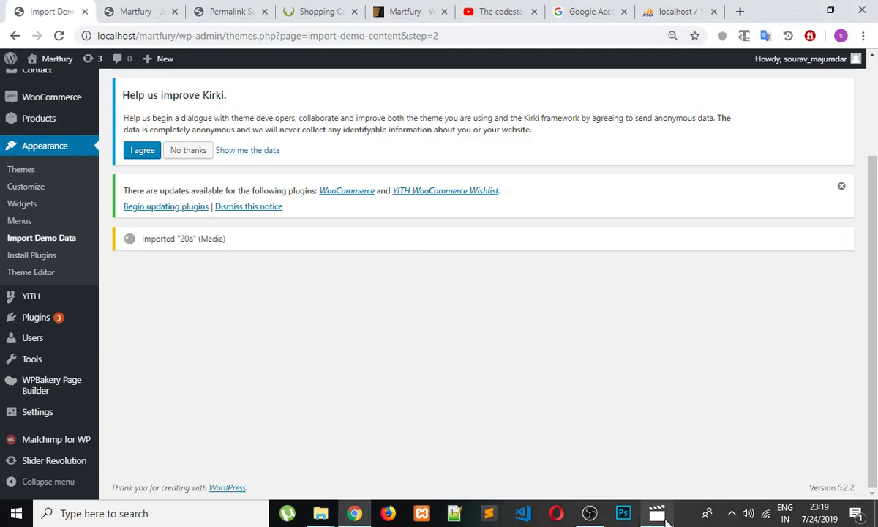
left_click(589, 515)
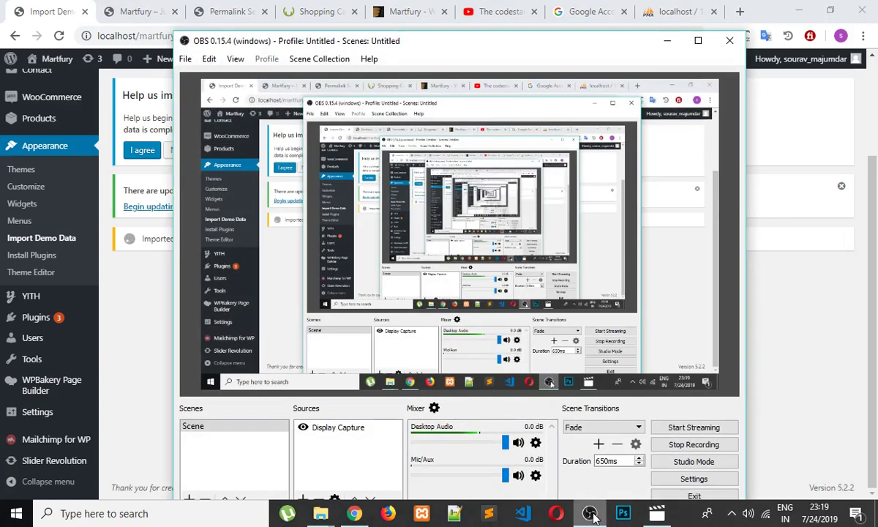